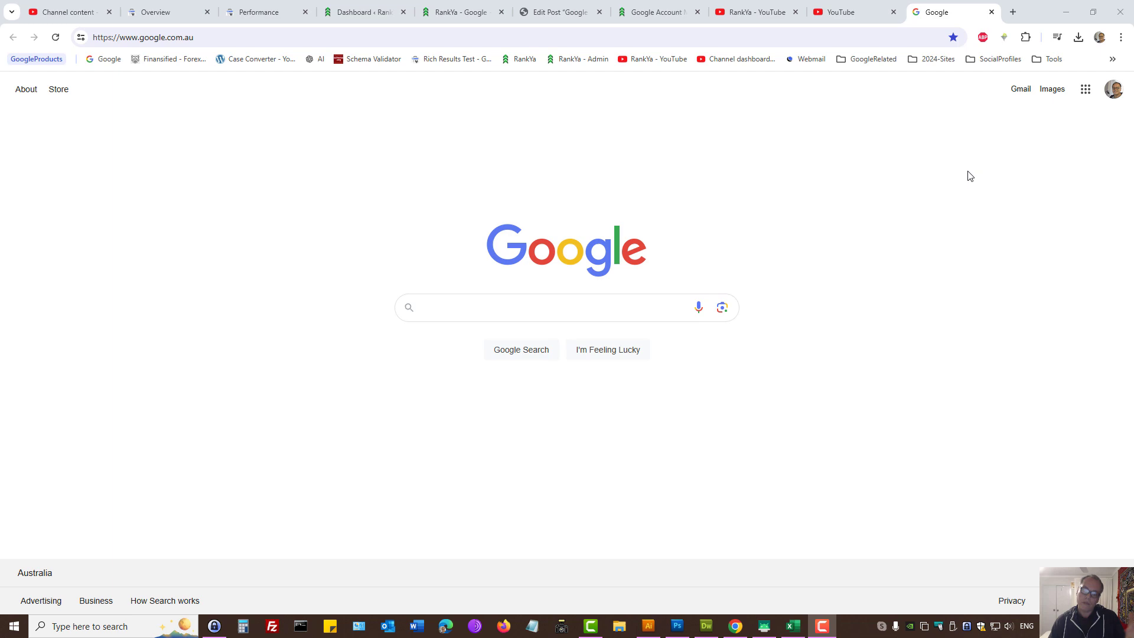
- Bring the Chrome window showing the google.com.au homepage to the front
left_click(1065, 16)
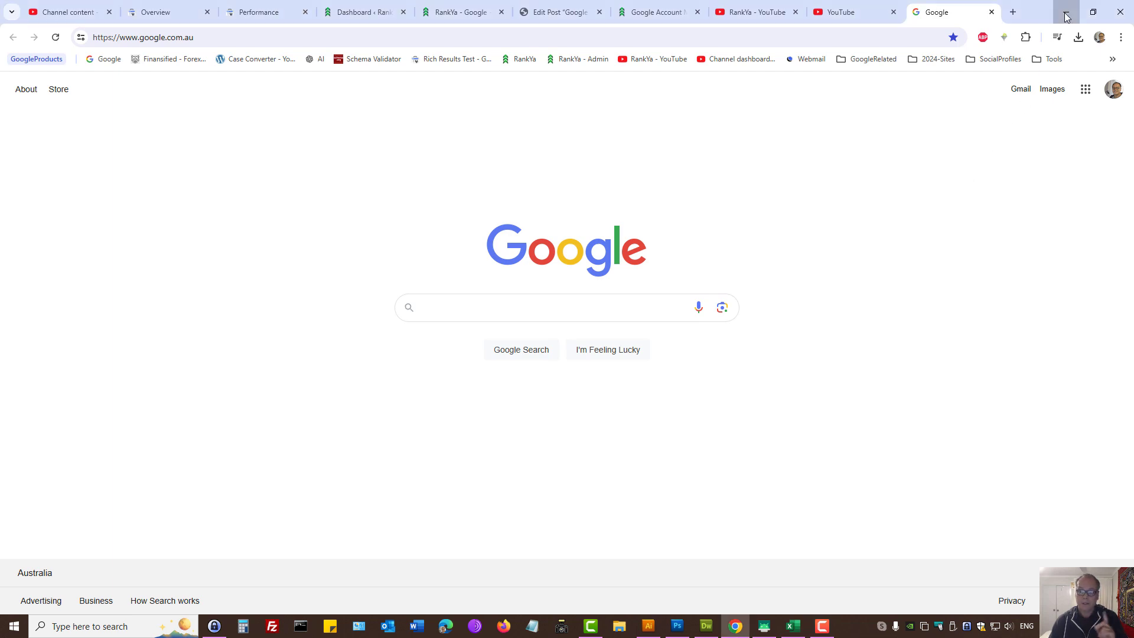
- On the mirrored phone, open Manage all devices and the CPH2021 device's session details
left_click(1064, 15)
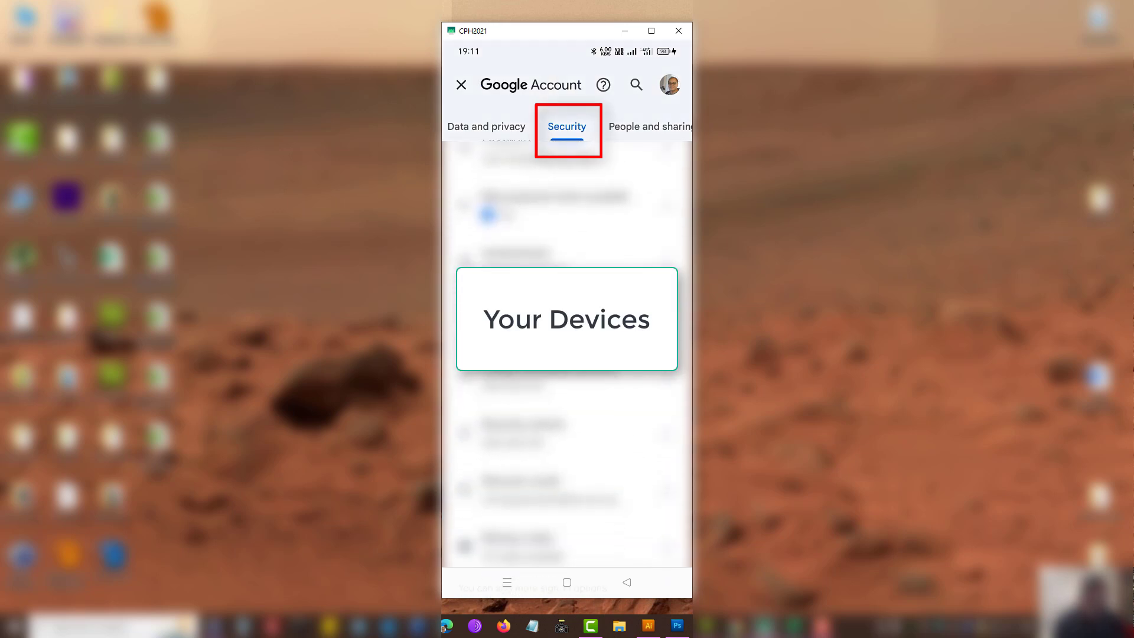
scroll(640, 351, "down", 3)
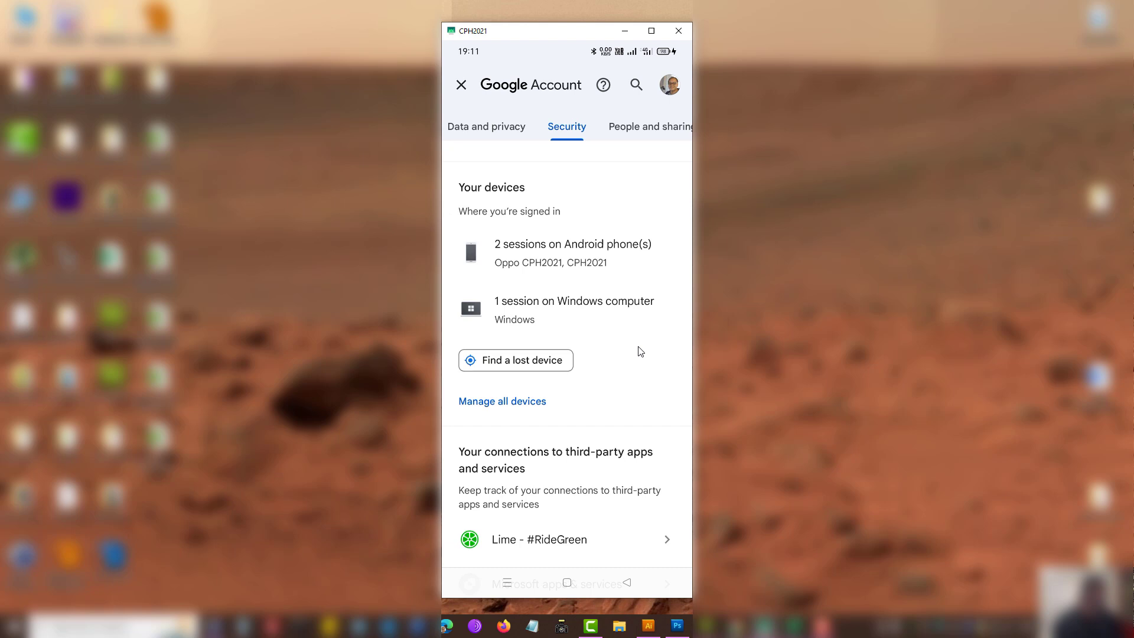
left_click(640, 352)
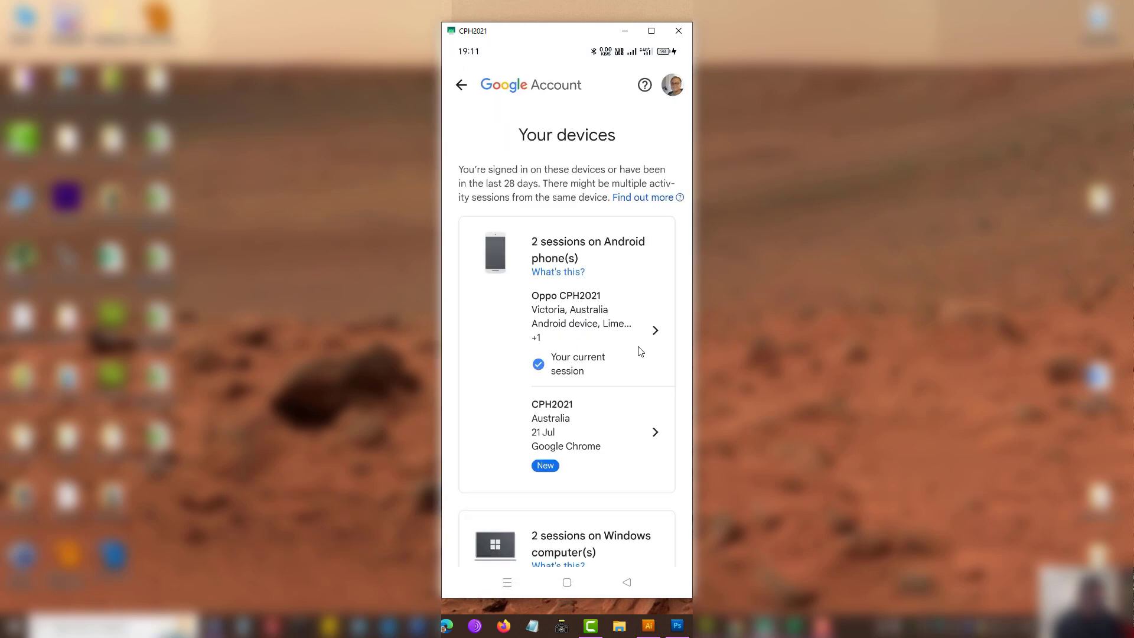
left_click(640, 351)
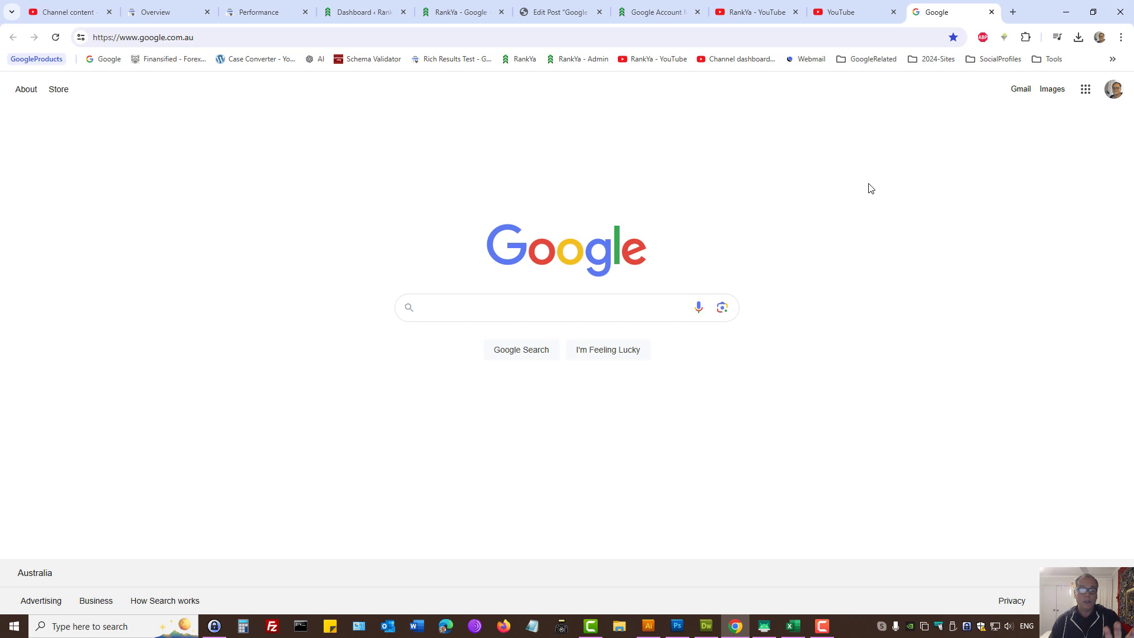
- Go from the profile panel through Google Account's Data & privacy section to My Activity
left_click(1113, 90)
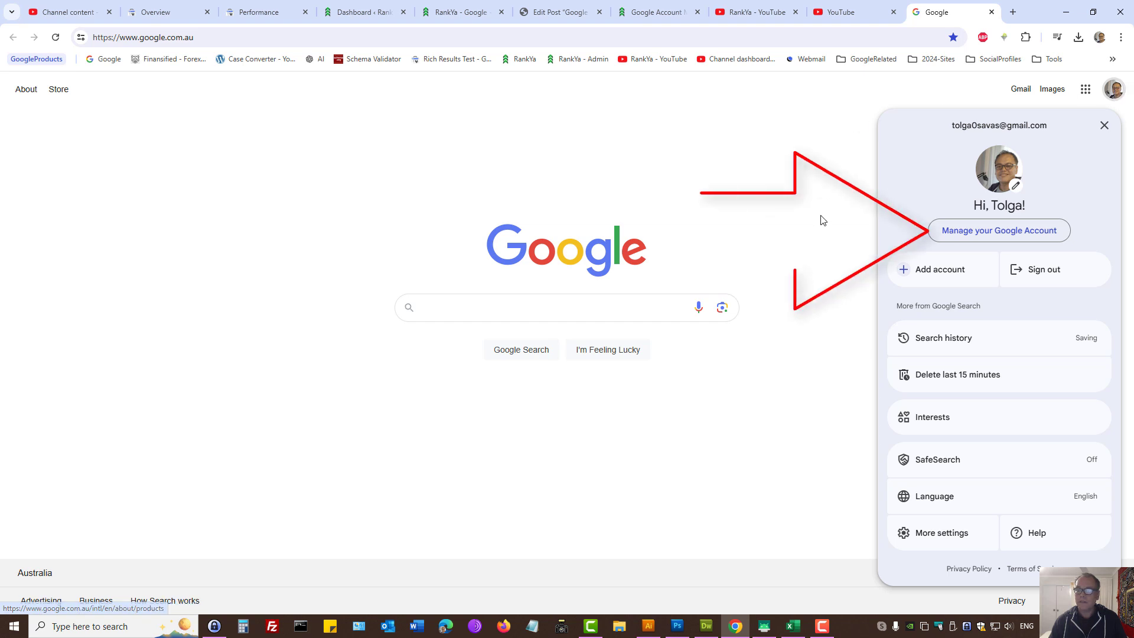
left_click(992, 237)
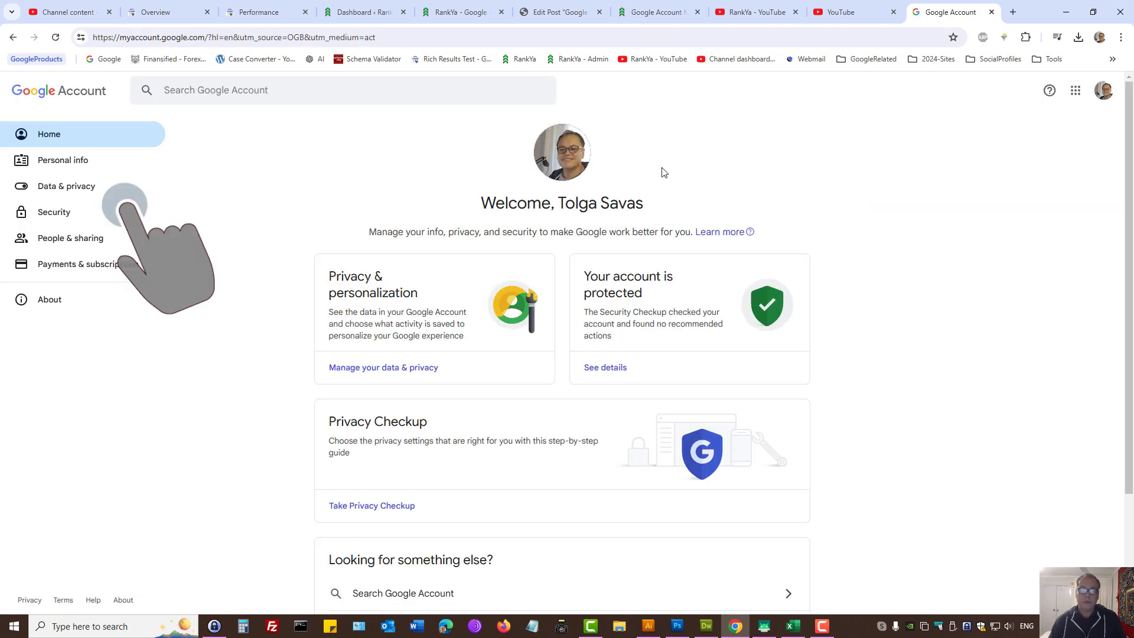
left_click(66, 187)
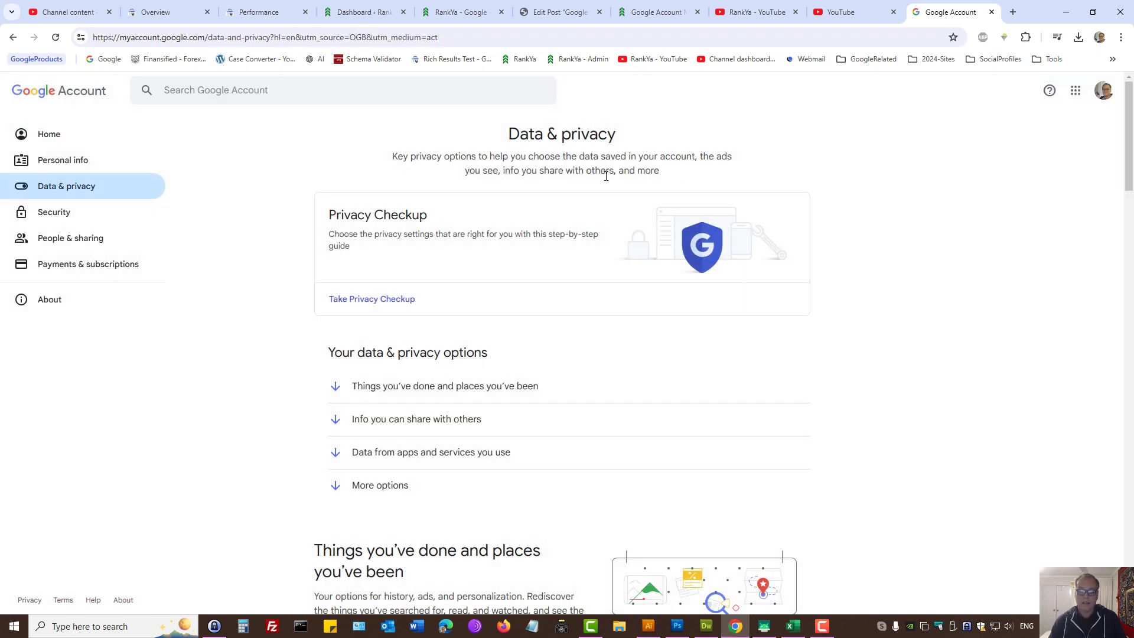
scroll(258, 252, "down", 1)
scroll(260, 254, "down", 8)
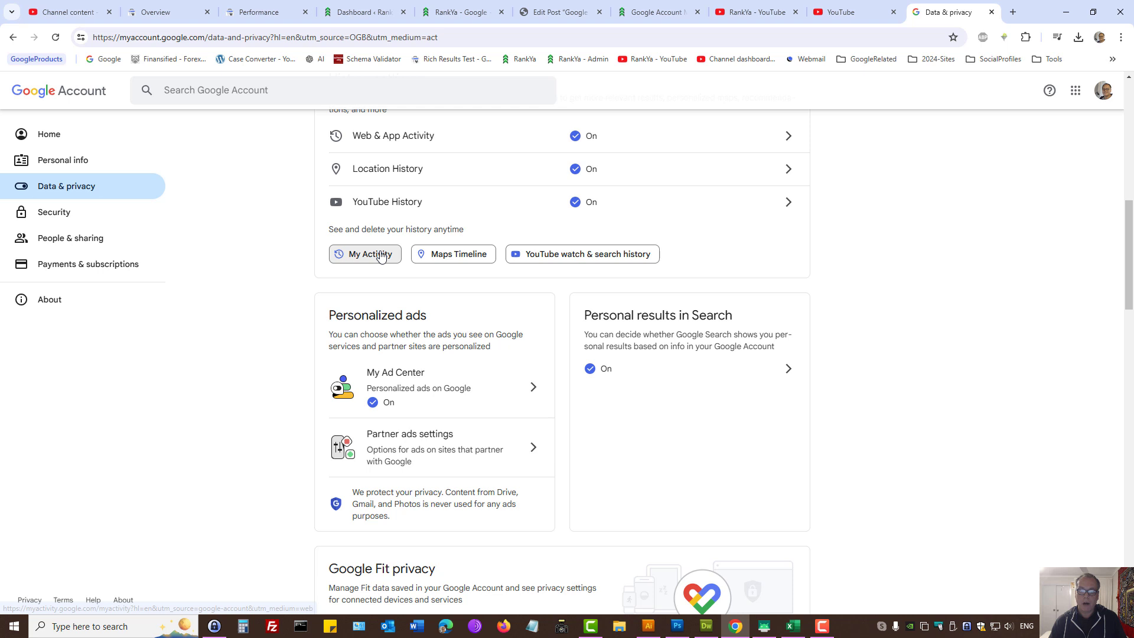
left_click(364, 259)
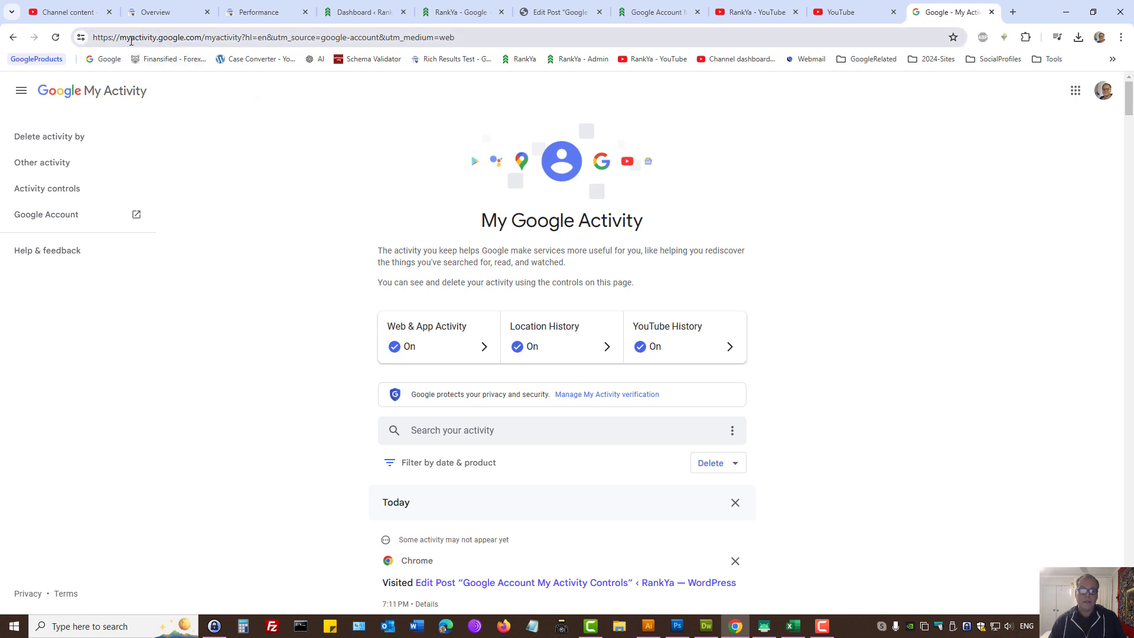
- Switch My Google Activity to the Other activity page from the sidebar
key("ctrl+l")
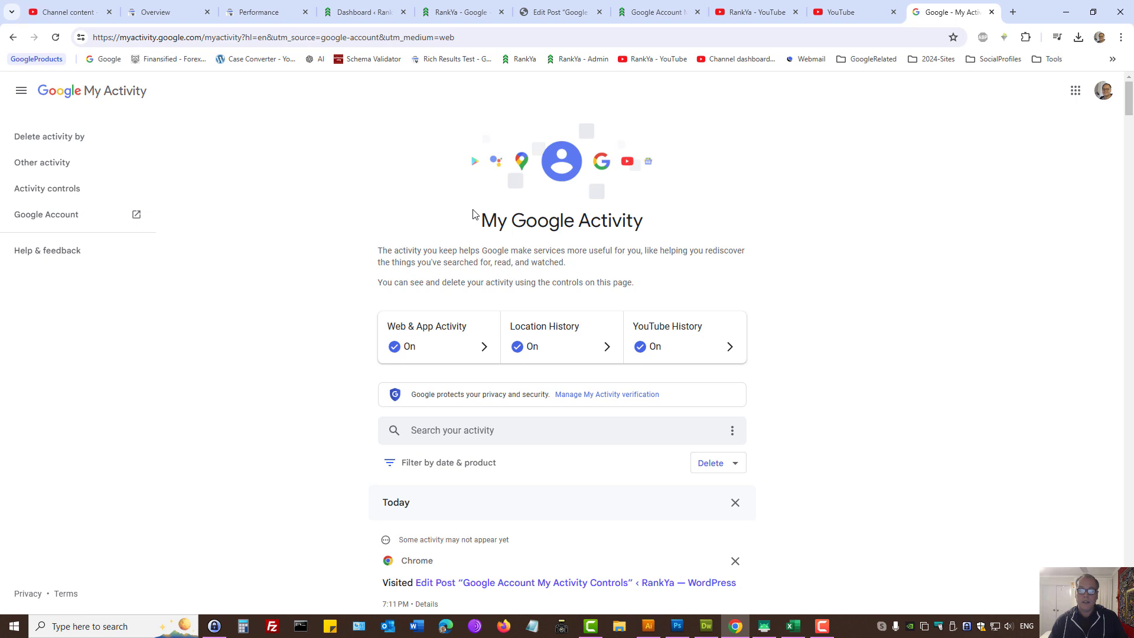
left_click_drag(482, 211, 650, 213)
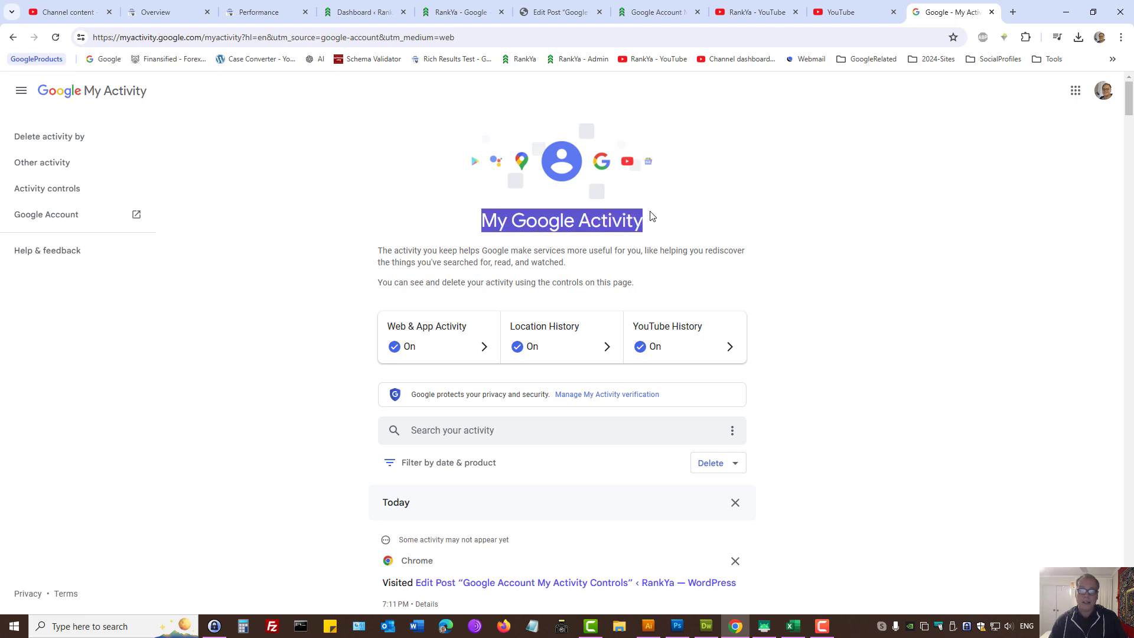
left_click(661, 217)
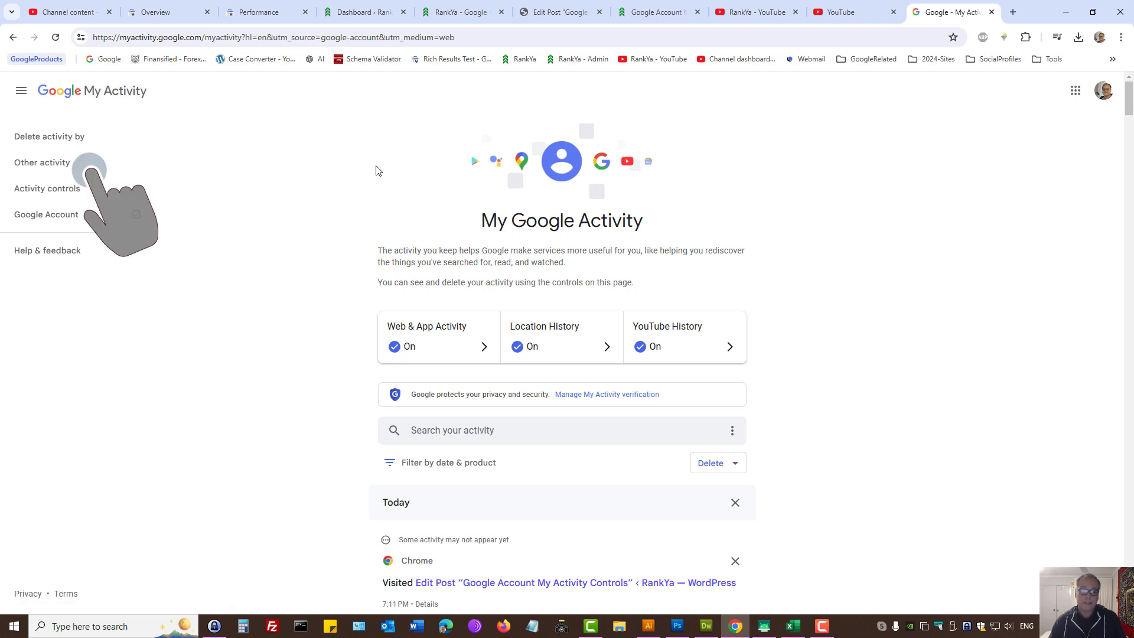
left_click(39, 168)
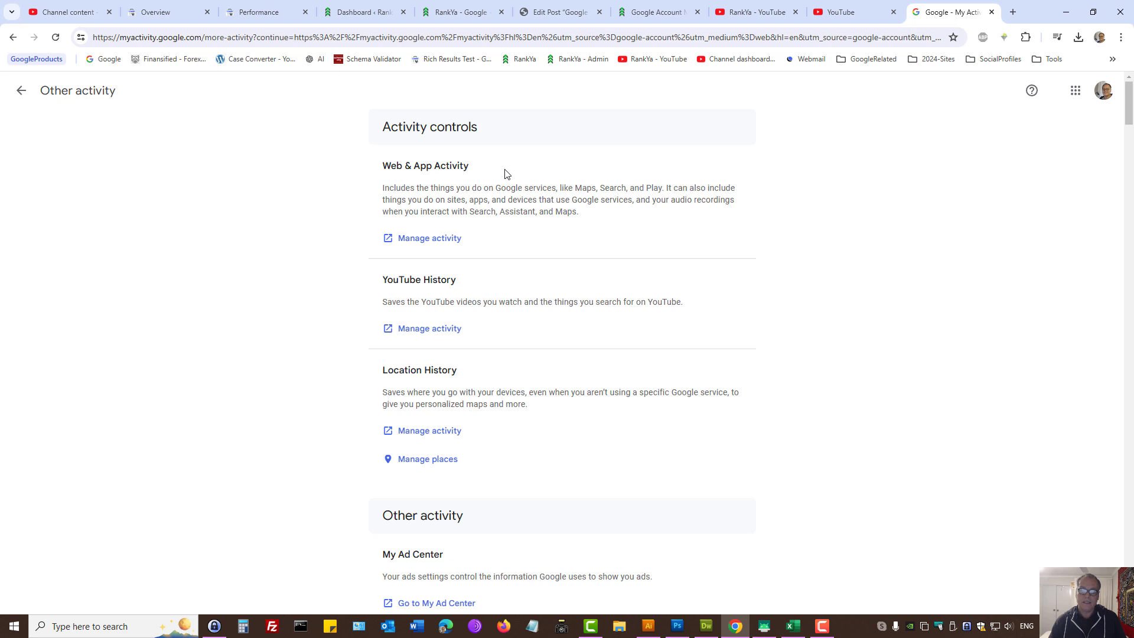
left_click(429, 239)
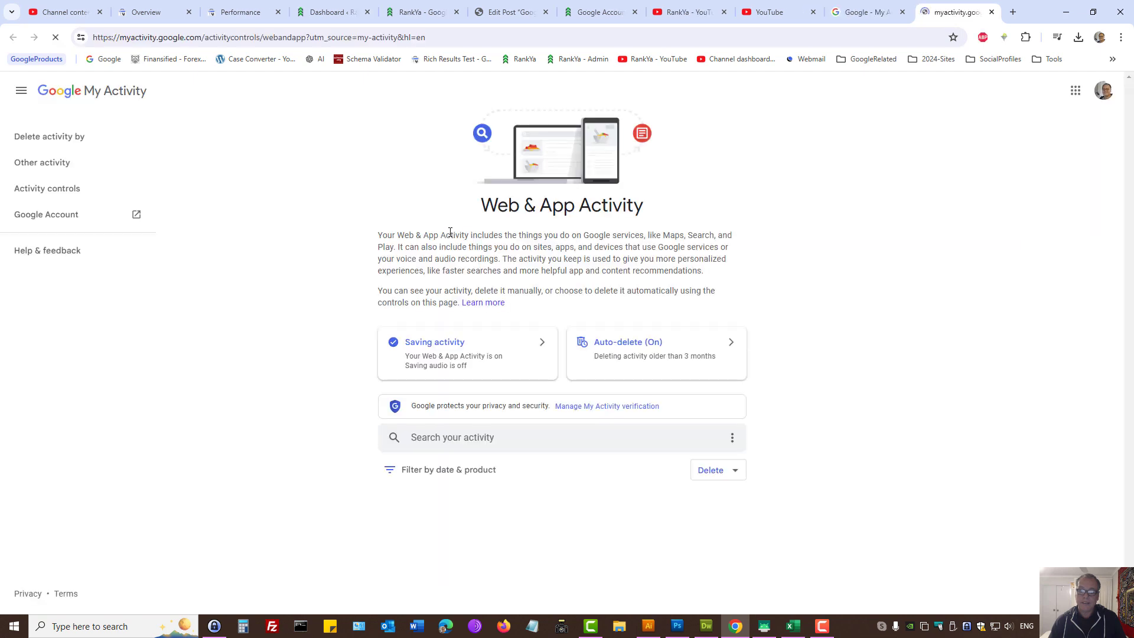
left_click(714, 470)
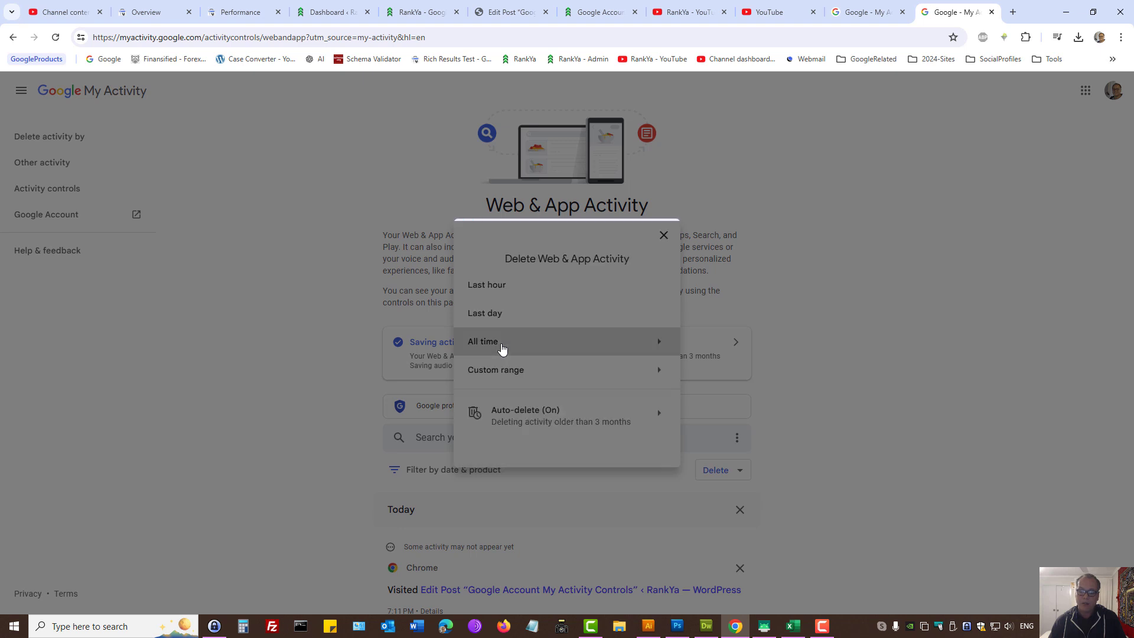
left_click(501, 347)
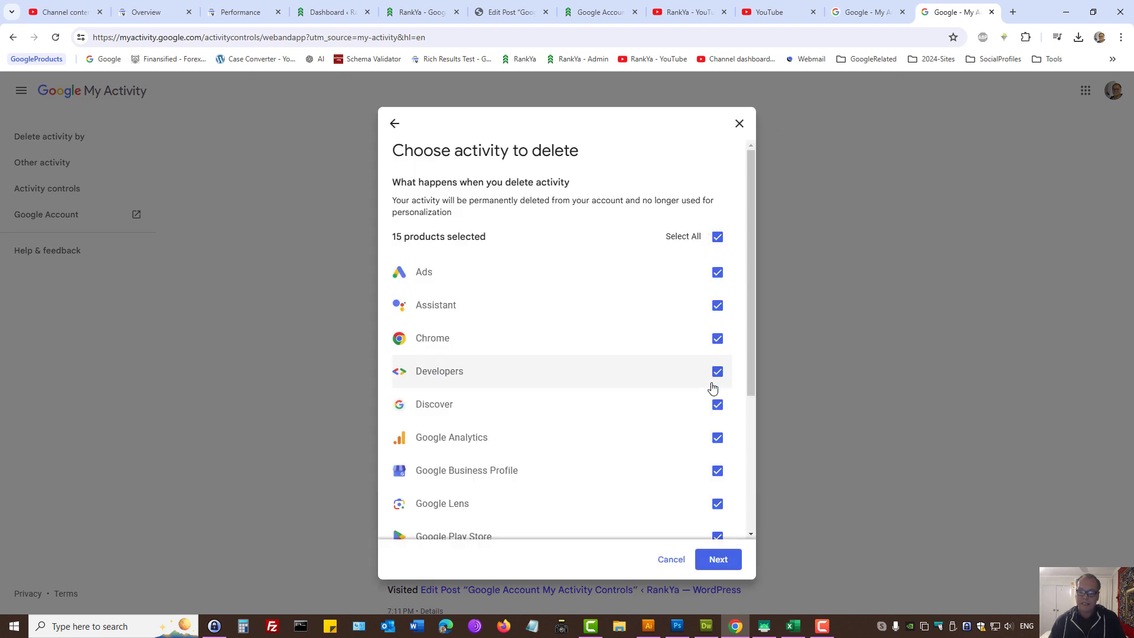
left_click(718, 559)
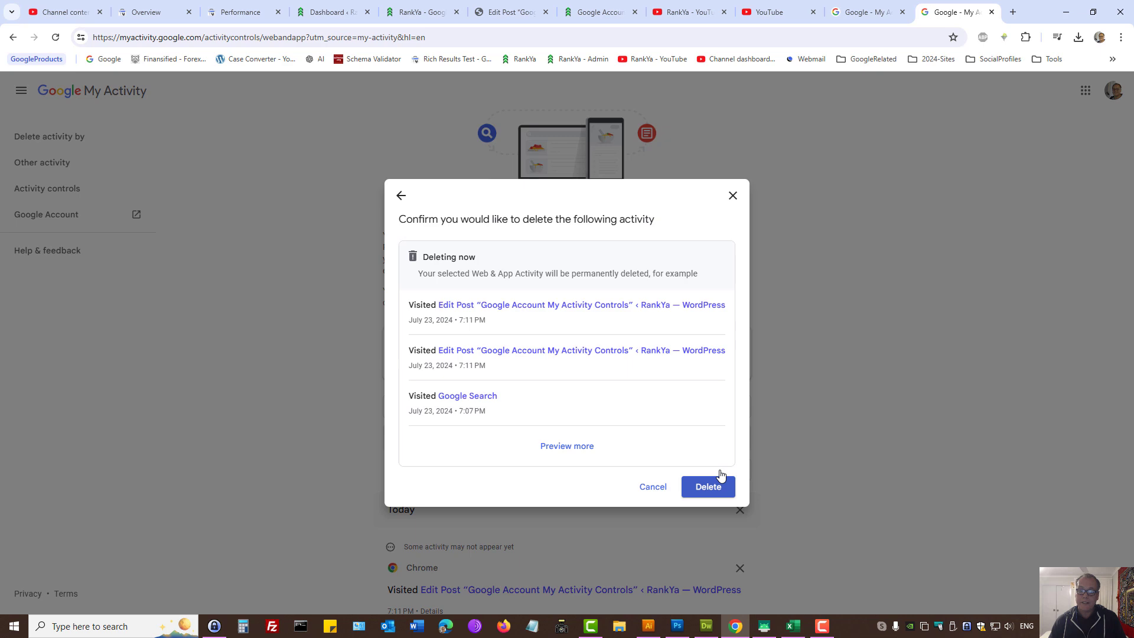
left_click(732, 196)
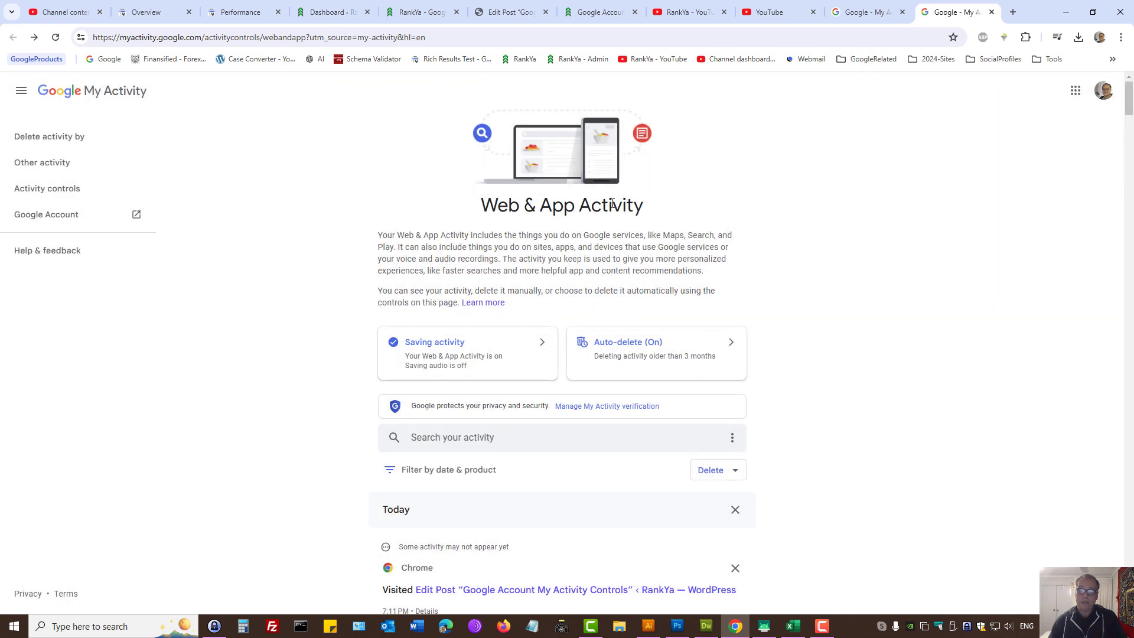
left_click_drag(479, 218, 641, 207)
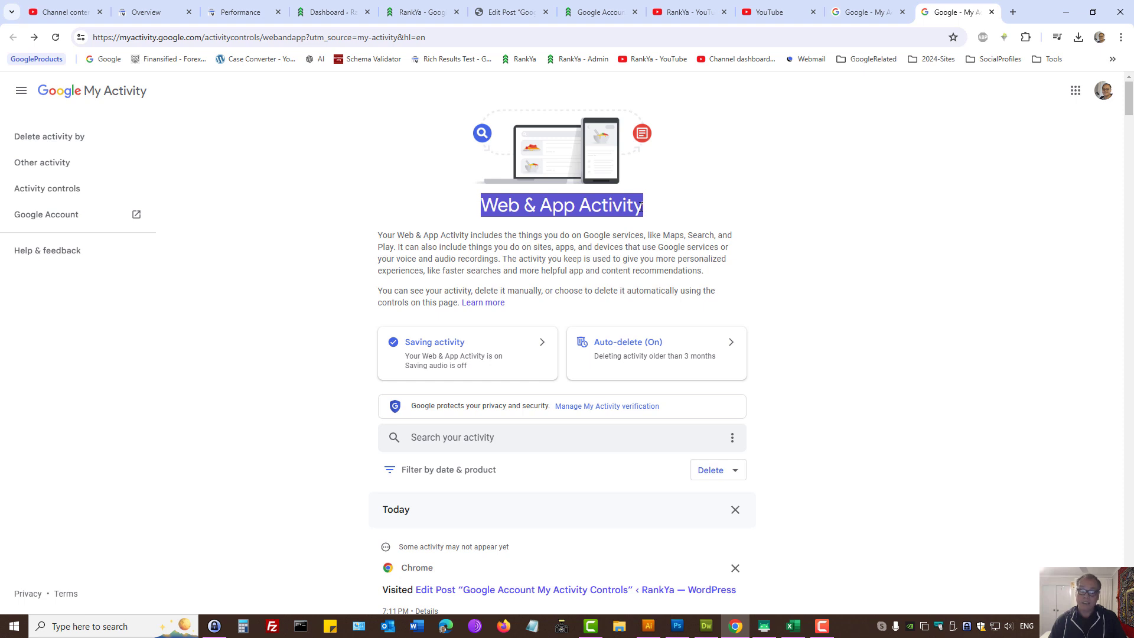
left_click(355, 239)
left_click(47, 162)
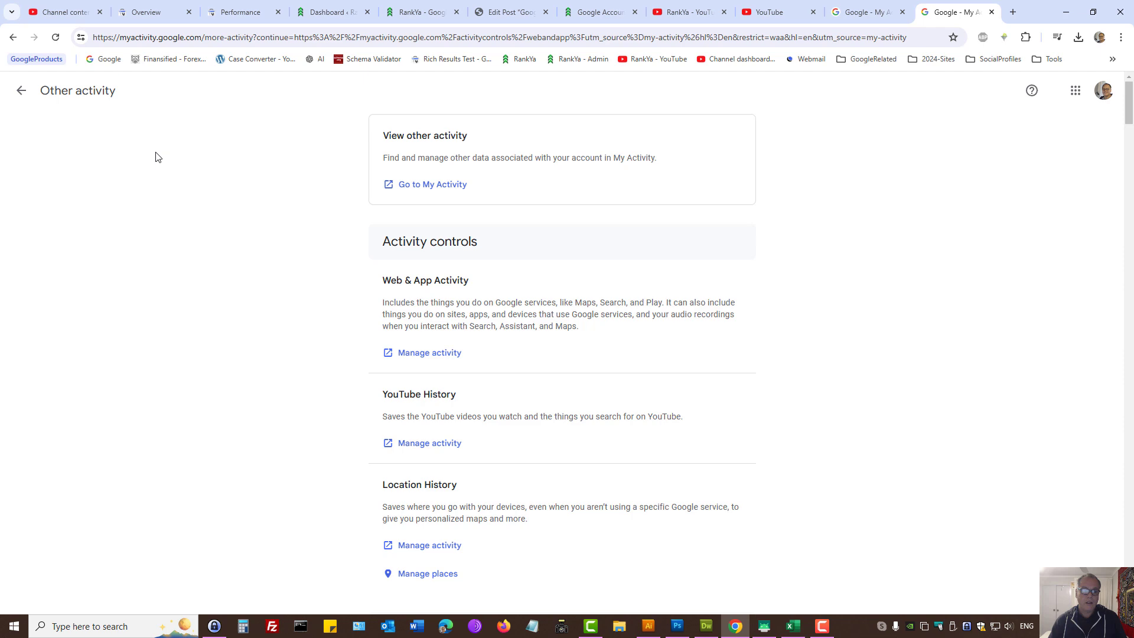
scroll(351, 359, "down", 7)
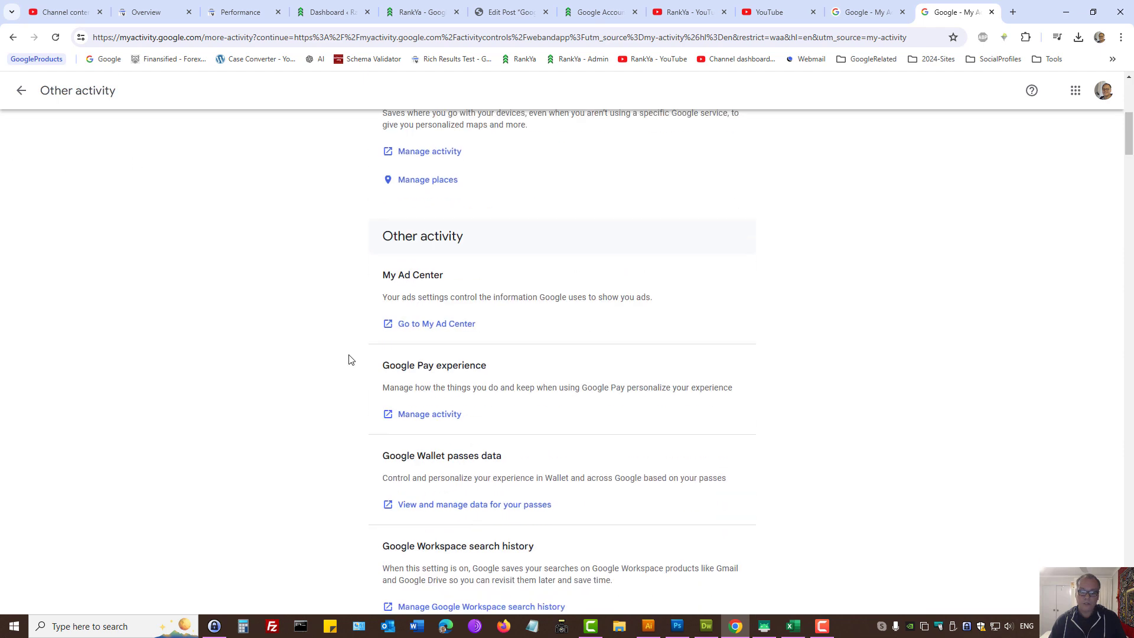
scroll(350, 359, "down", 3)
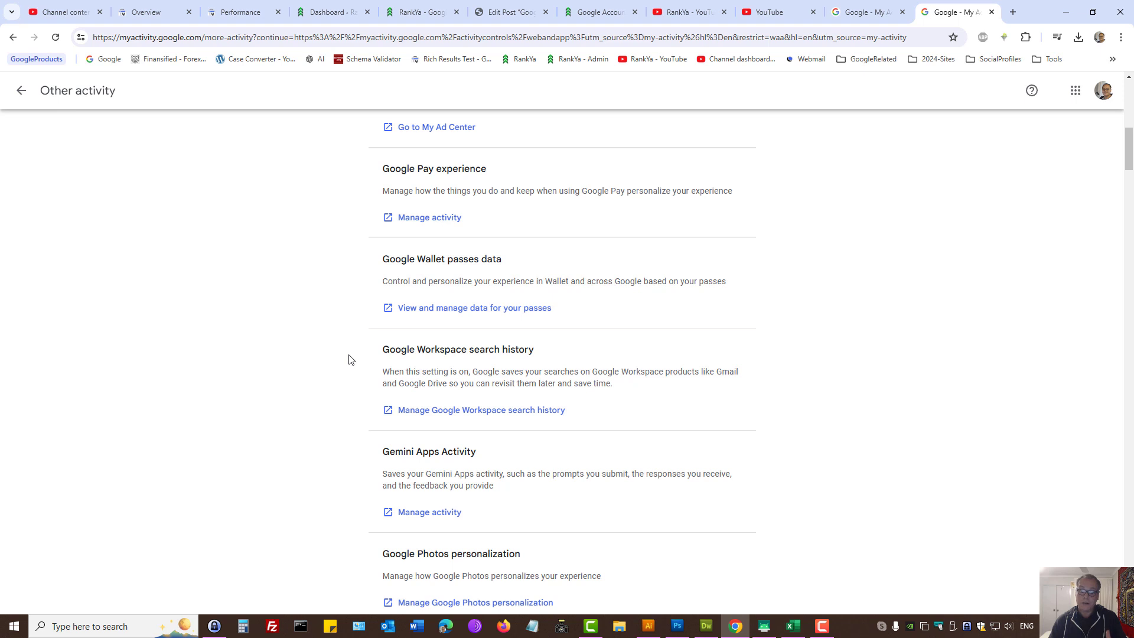
scroll(321, 345, "down", 3)
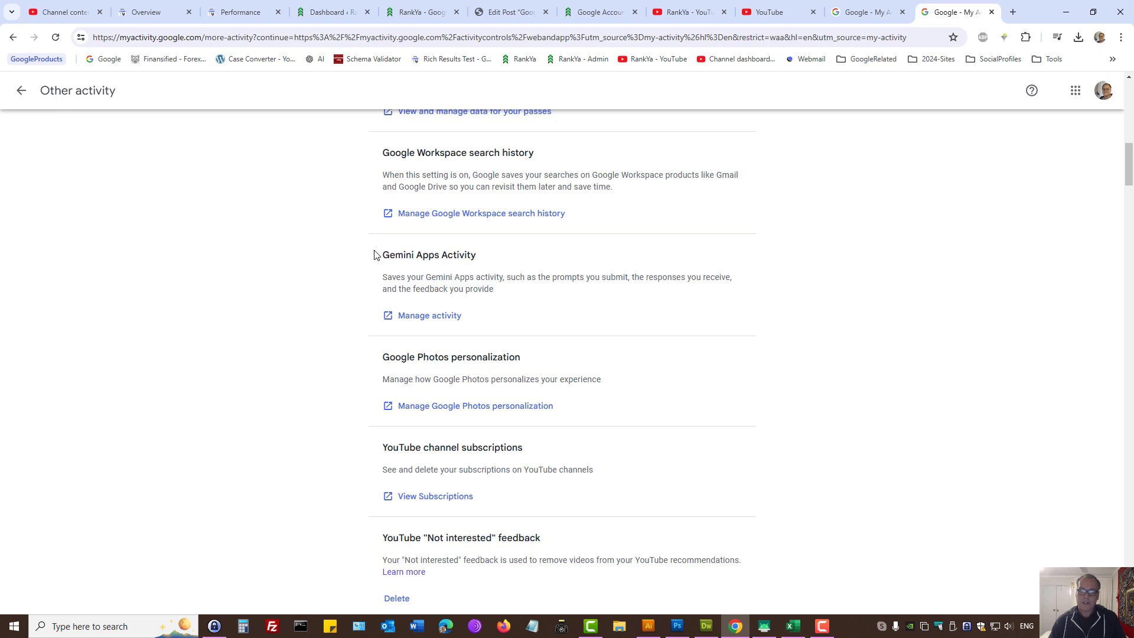
left_click_drag(375, 255, 411, 249)
left_click(308, 270)
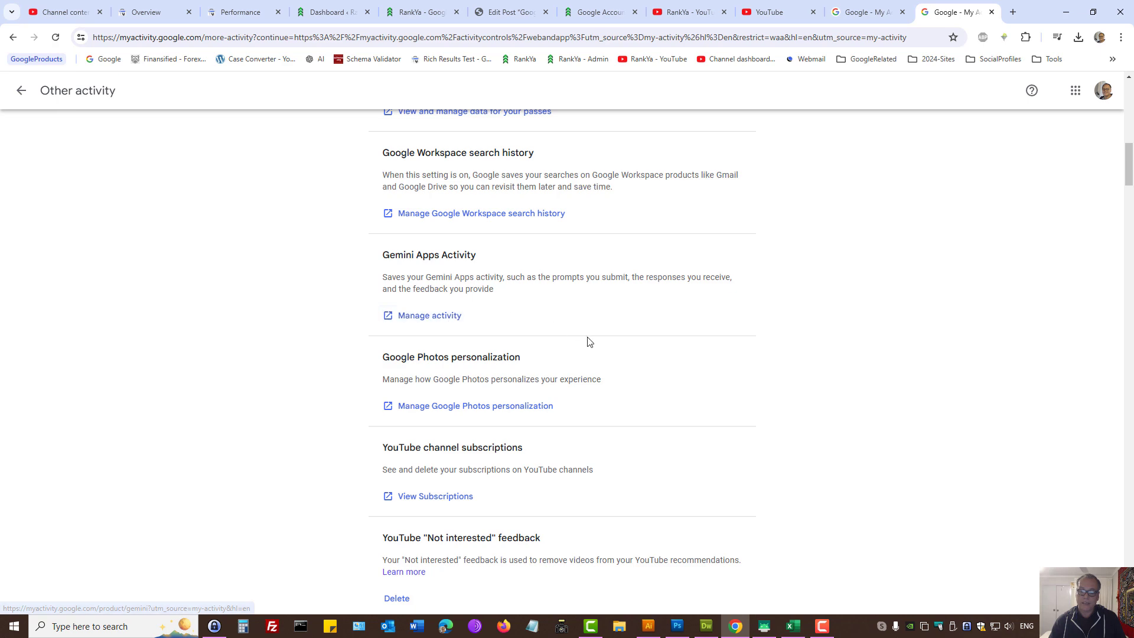
scroll(588, 341, "down", 3)
scroll(588, 342, "down", 3)
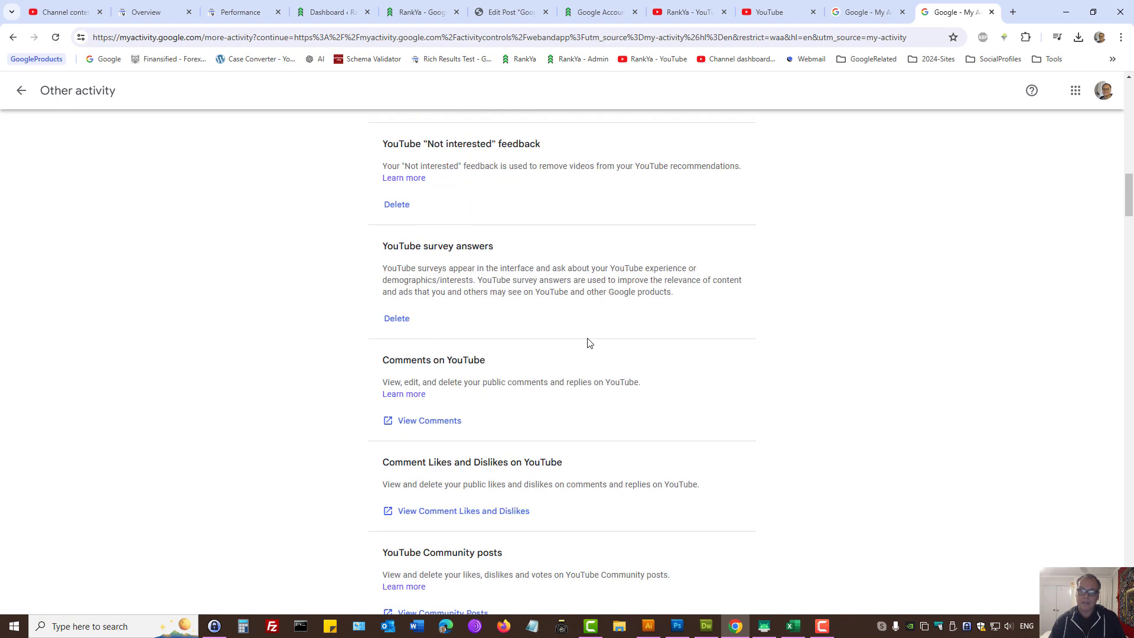
scroll(587, 342, "up", 3)
scroll(588, 343, "down", 3)
left_click_drag(444, 361, 504, 360)
left_click(535, 406)
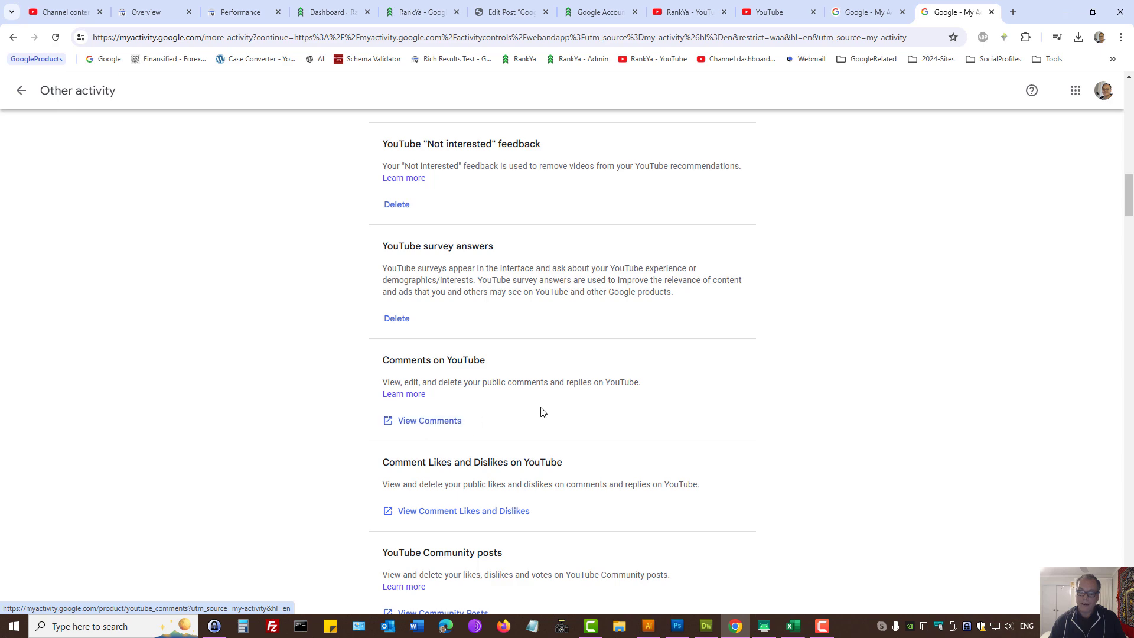
scroll(572, 407, "down", 3)
scroll(571, 407, "down", 3)
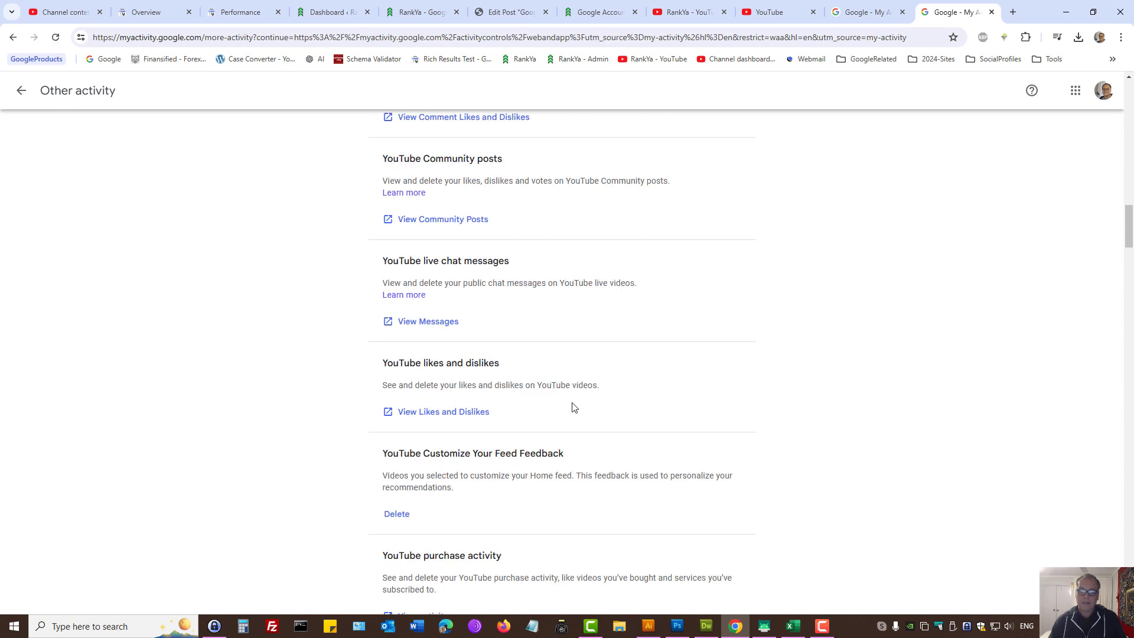
scroll(662, 384, "down", 3)
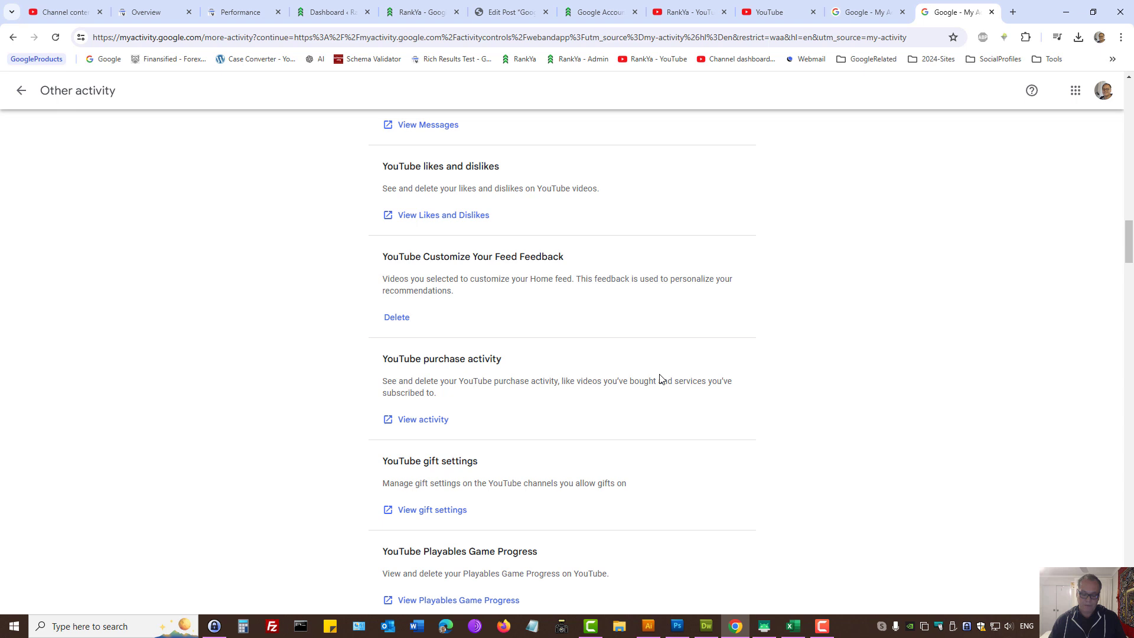
- Search the page for 'interest' and step through matches to Your interests & notifications
key("ctrl+f")
type("inte")
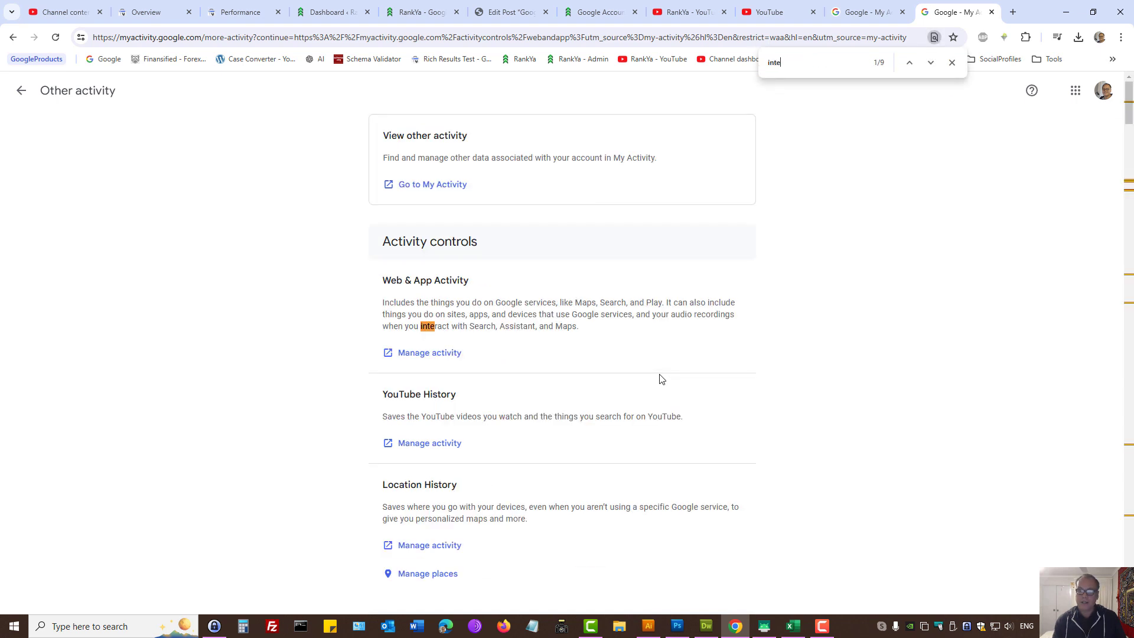
type("rest")
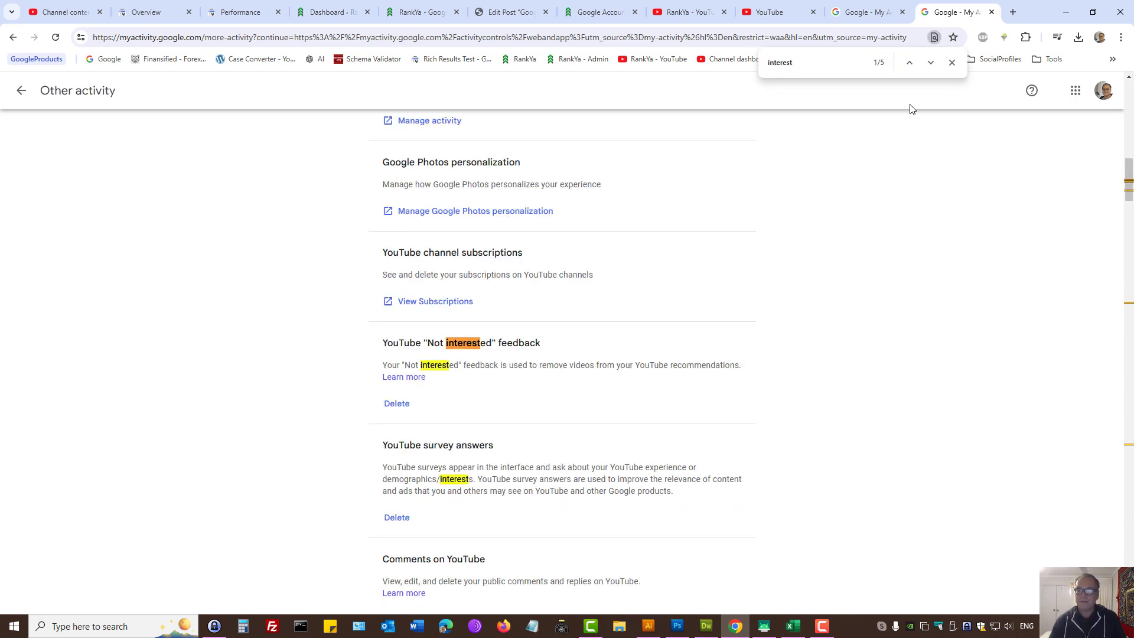
left_click(928, 67)
left_click(929, 67)
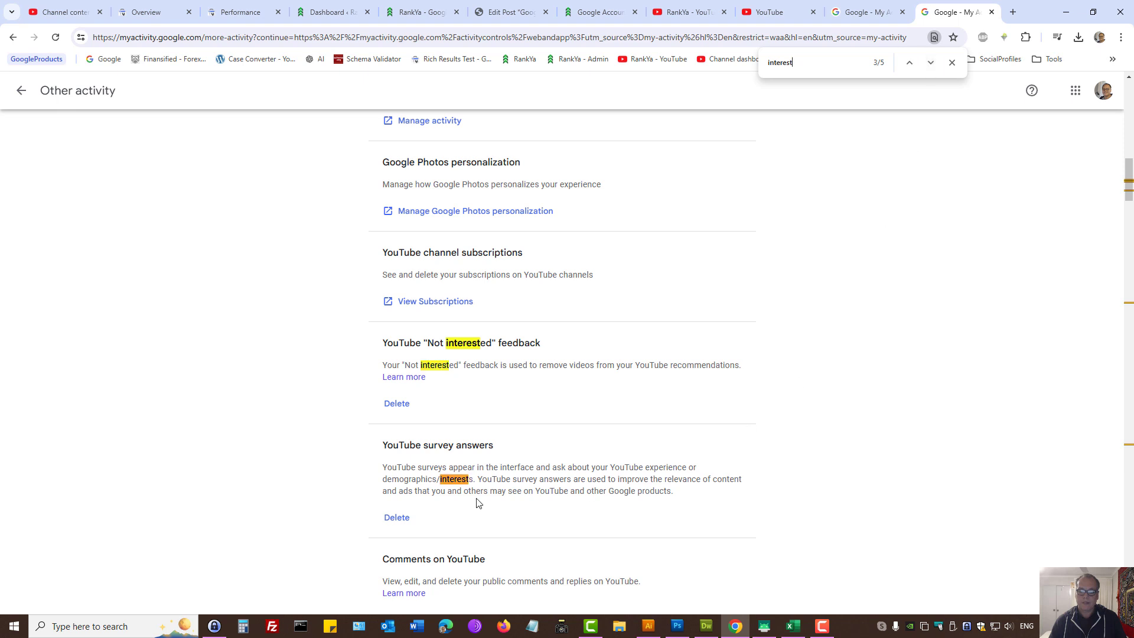
triple_click(383, 444)
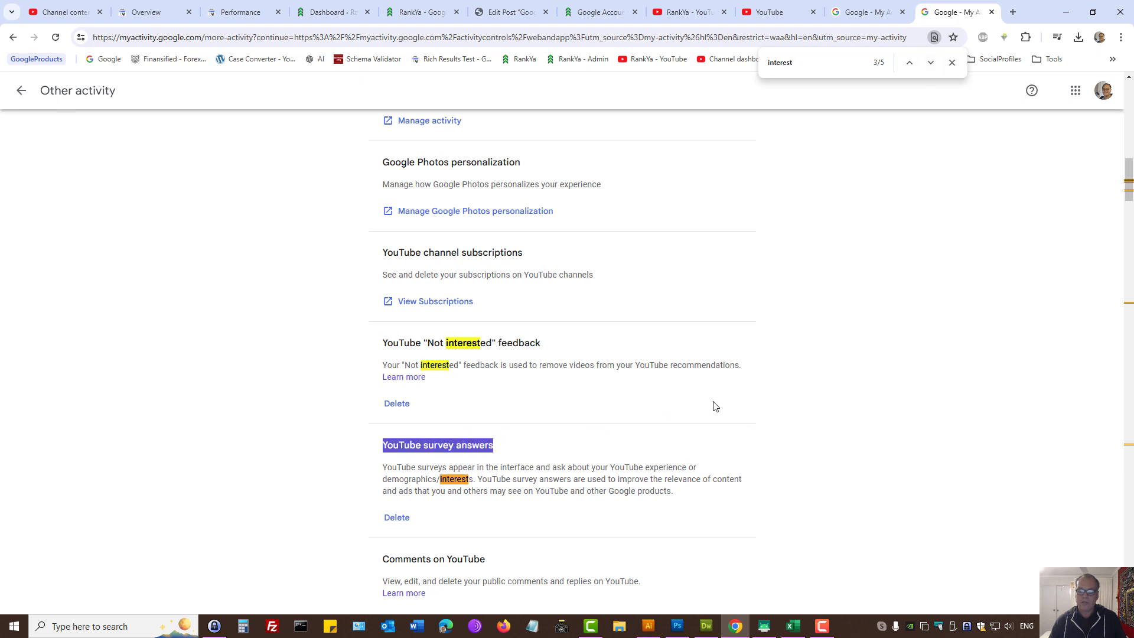
left_click(929, 68)
left_click(928, 67)
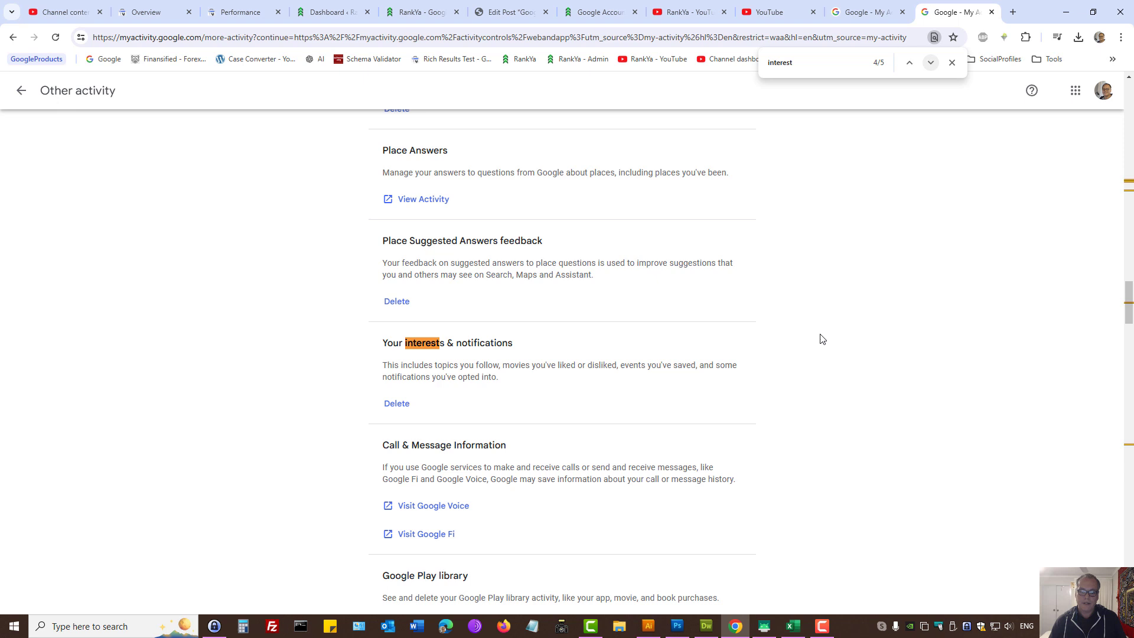
- Bring up the delete prompt for Your interests & notifications and close its confirmation
left_click_drag(383, 343, 523, 341)
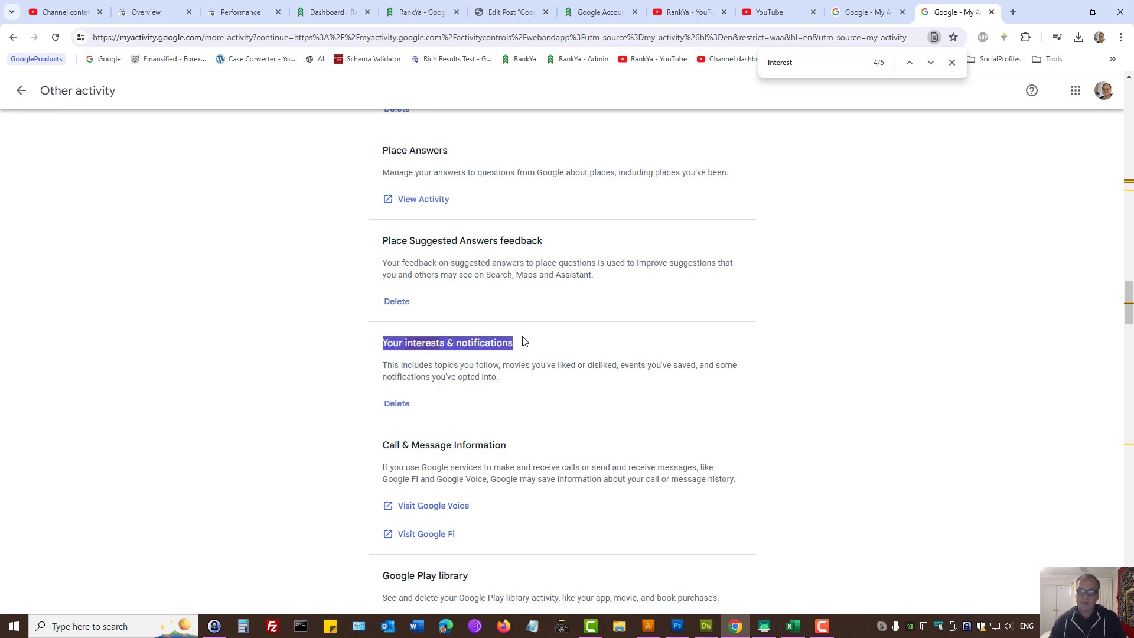
left_click(398, 405)
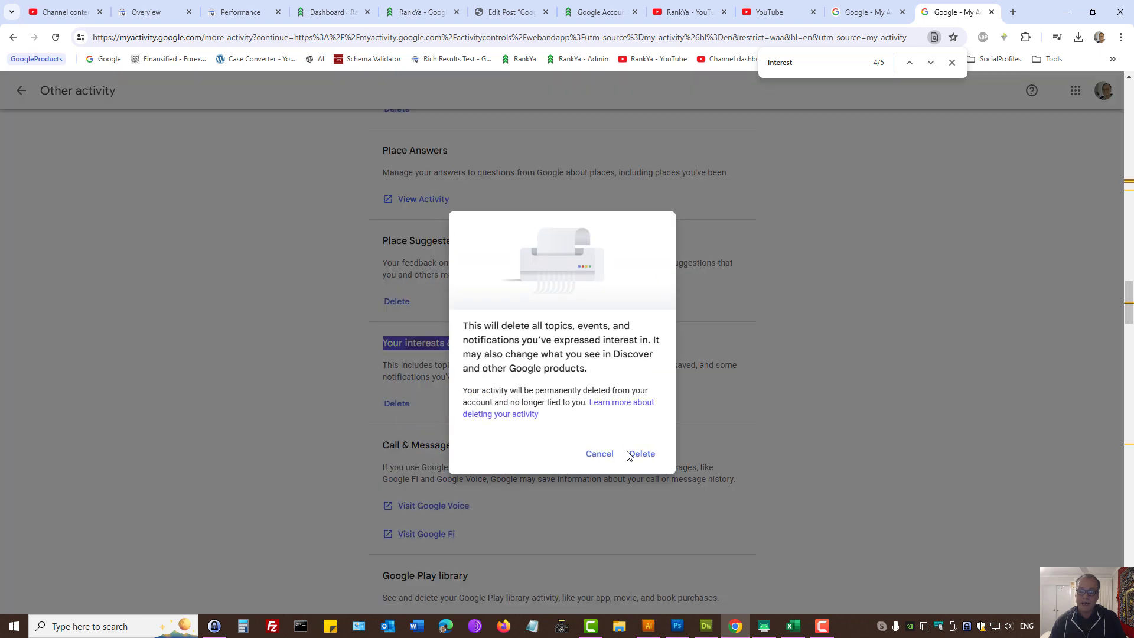
left_click(600, 453)
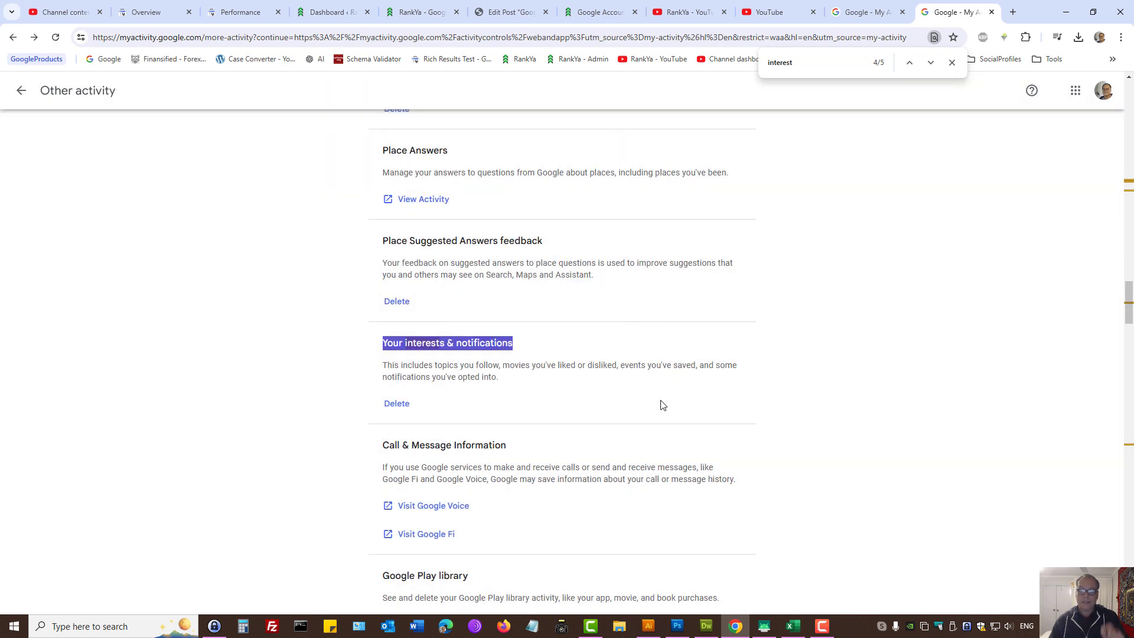
- Visit the Web & App Activity page, return to Other activity, and close the 'interest' find bar
scroll(662, 405, "up", 15)
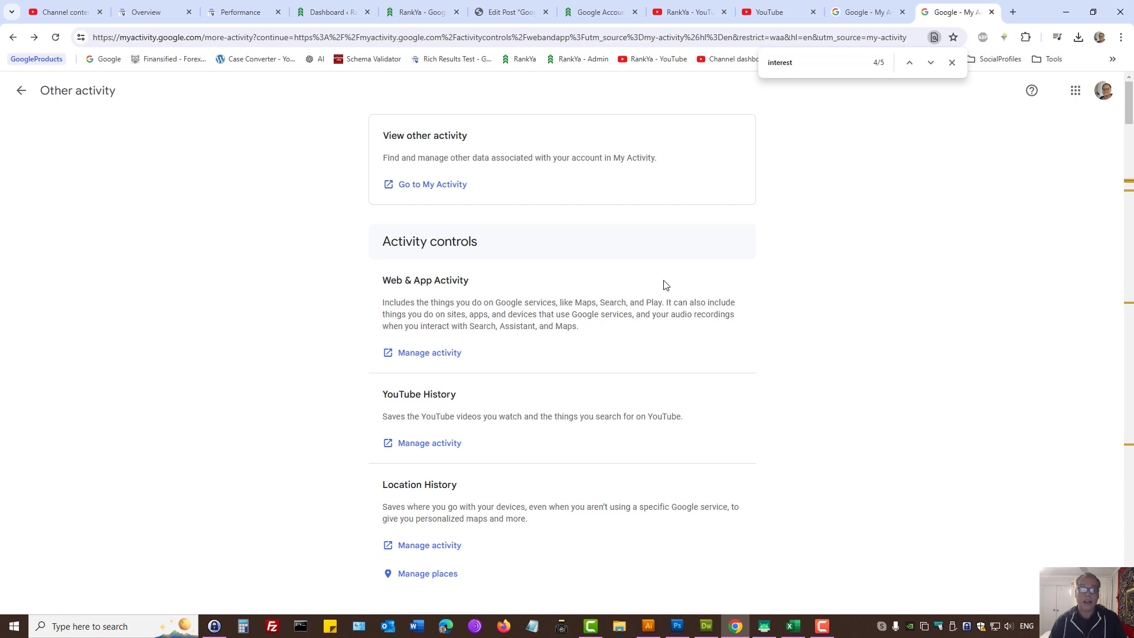
left_click(23, 91)
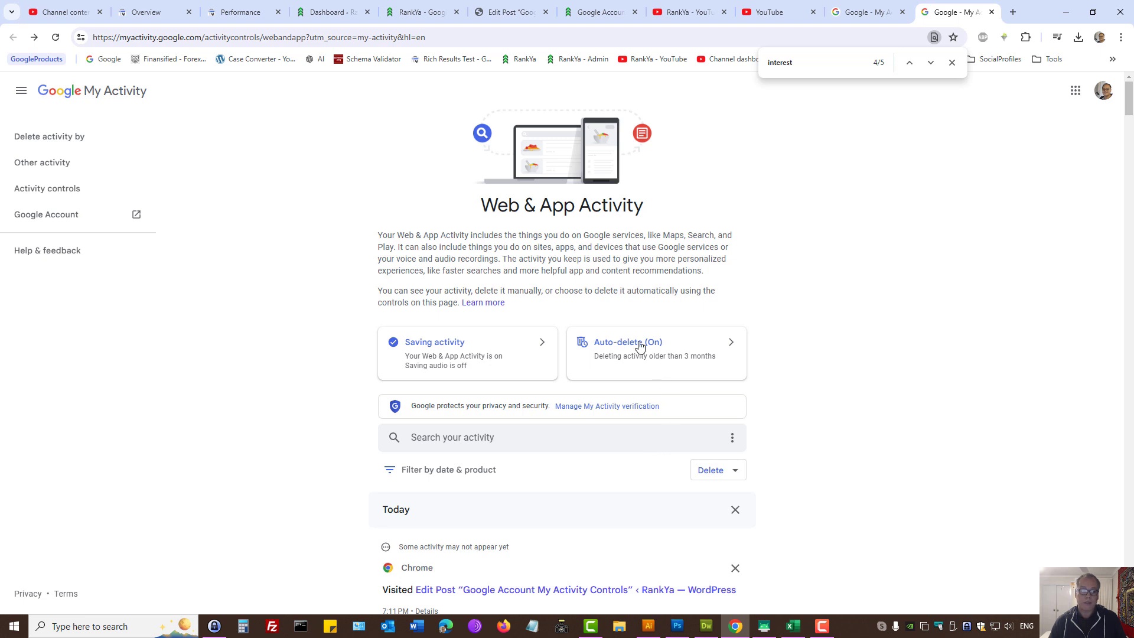
left_click(42, 164)
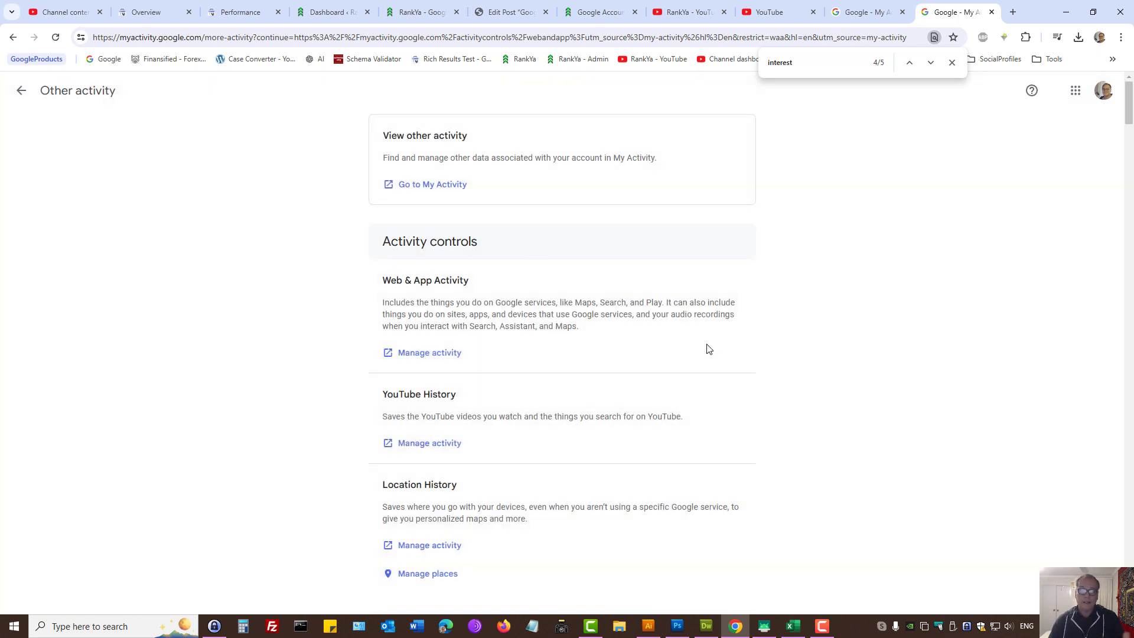
left_click(952, 62)
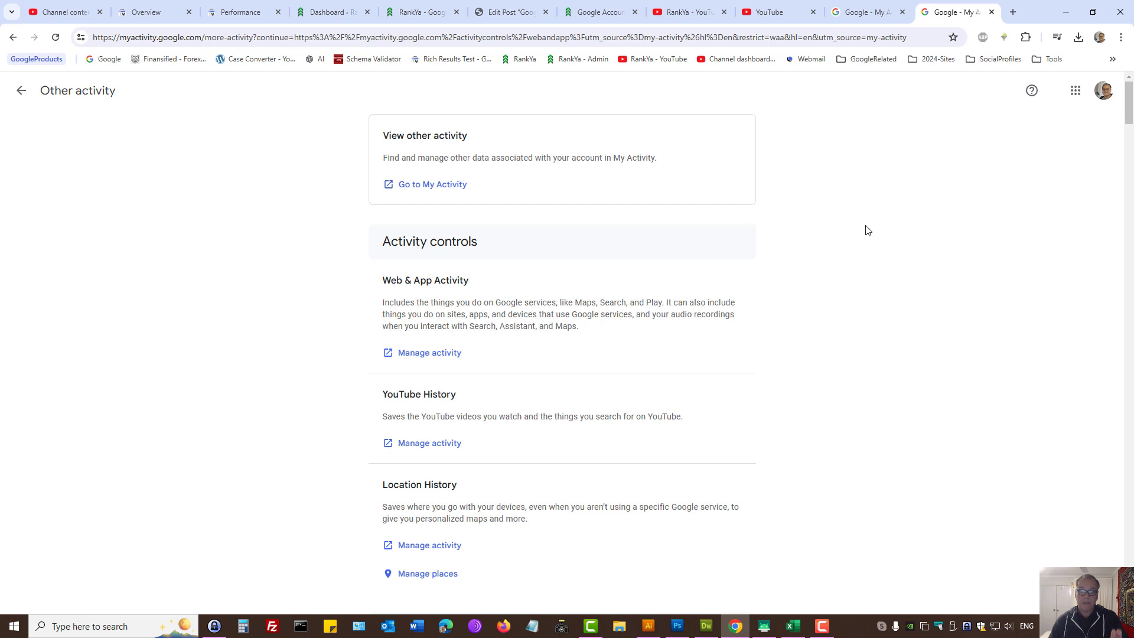
left_click(1120, 38)
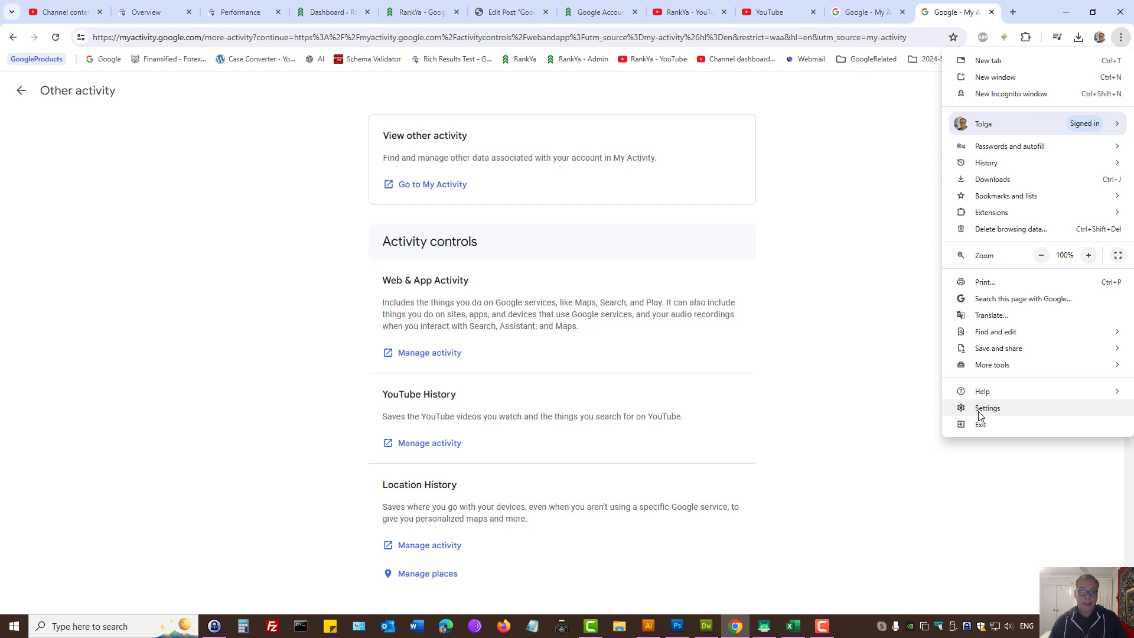
- Preview Chrome's all-time Delete browsing data options without deleting, then show You and Google
left_click(1125, 39)
left_click(1122, 37)
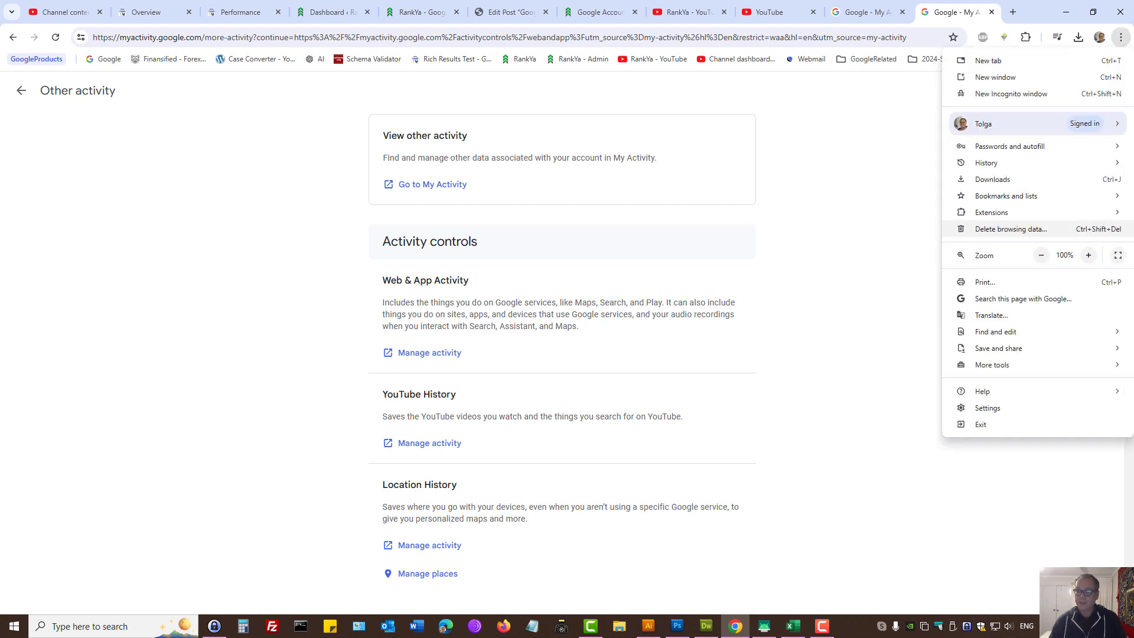
left_click(998, 412)
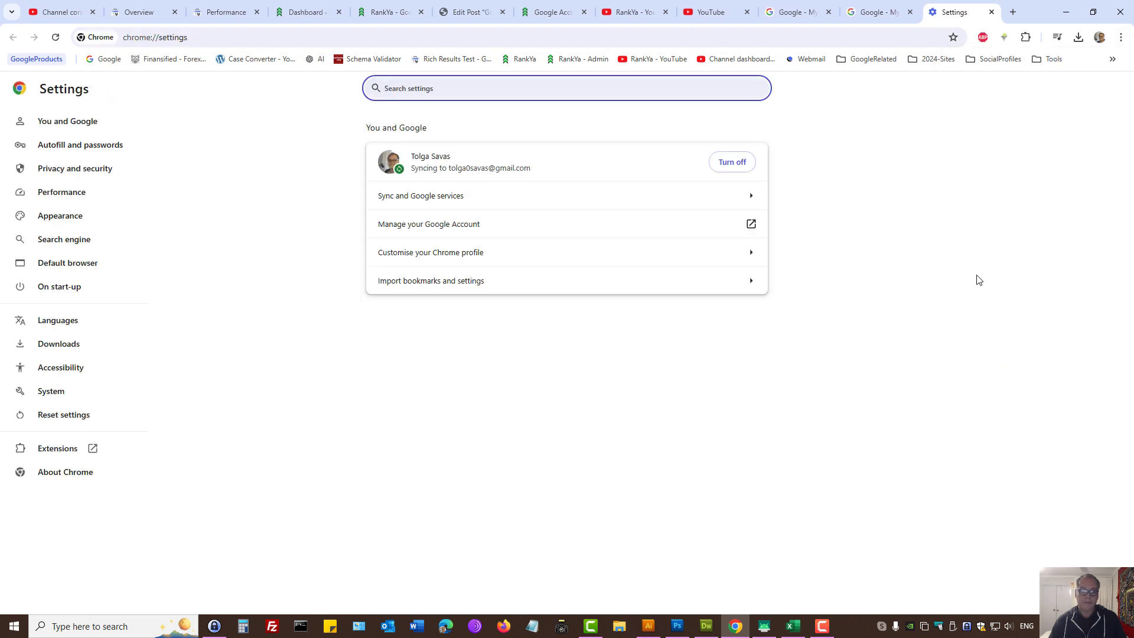
left_click(67, 176)
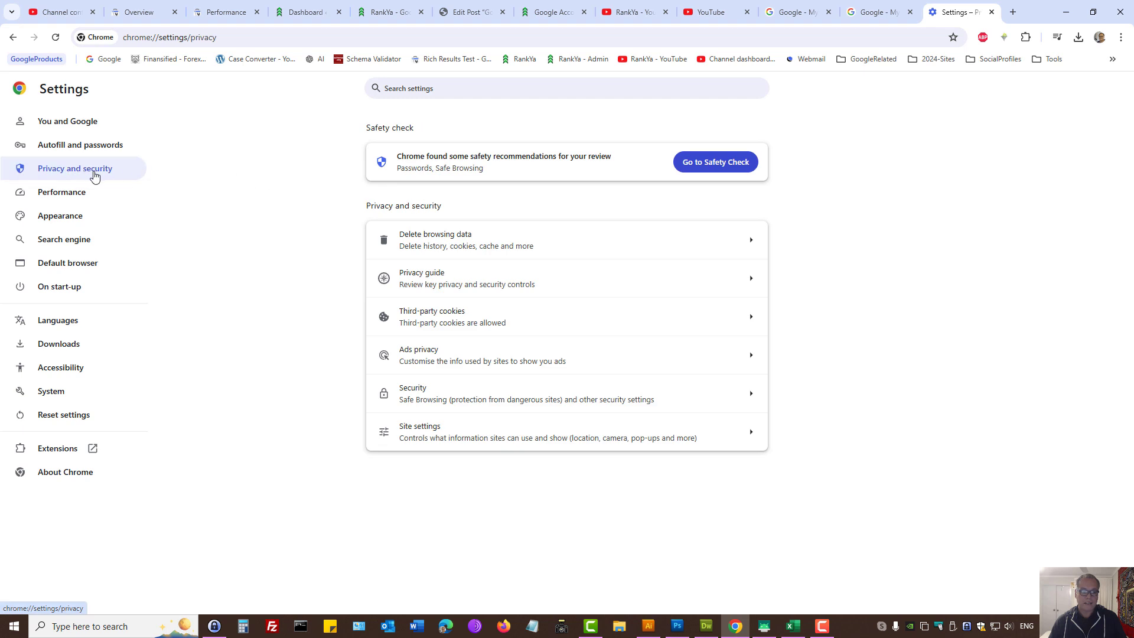
left_click(437, 242)
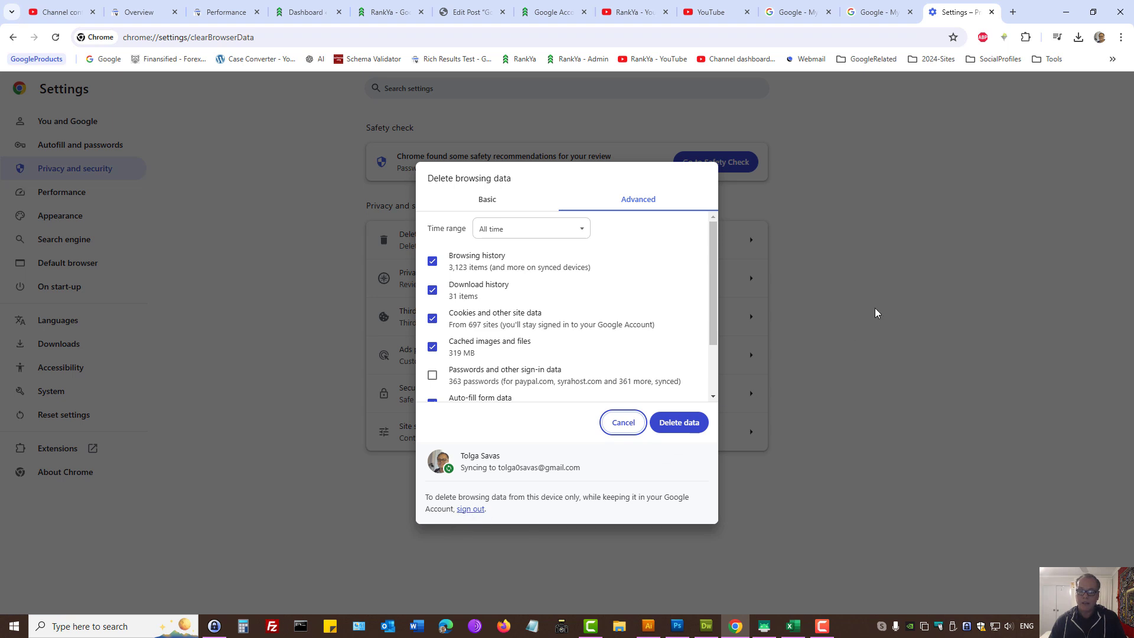
left_click(621, 423)
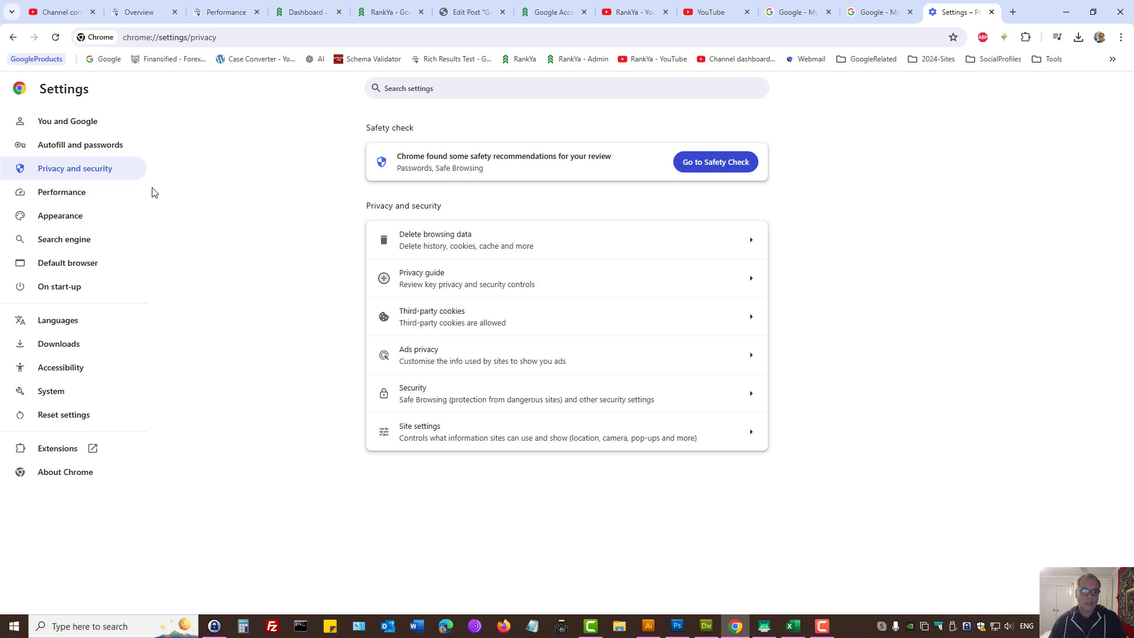
left_click(68, 121)
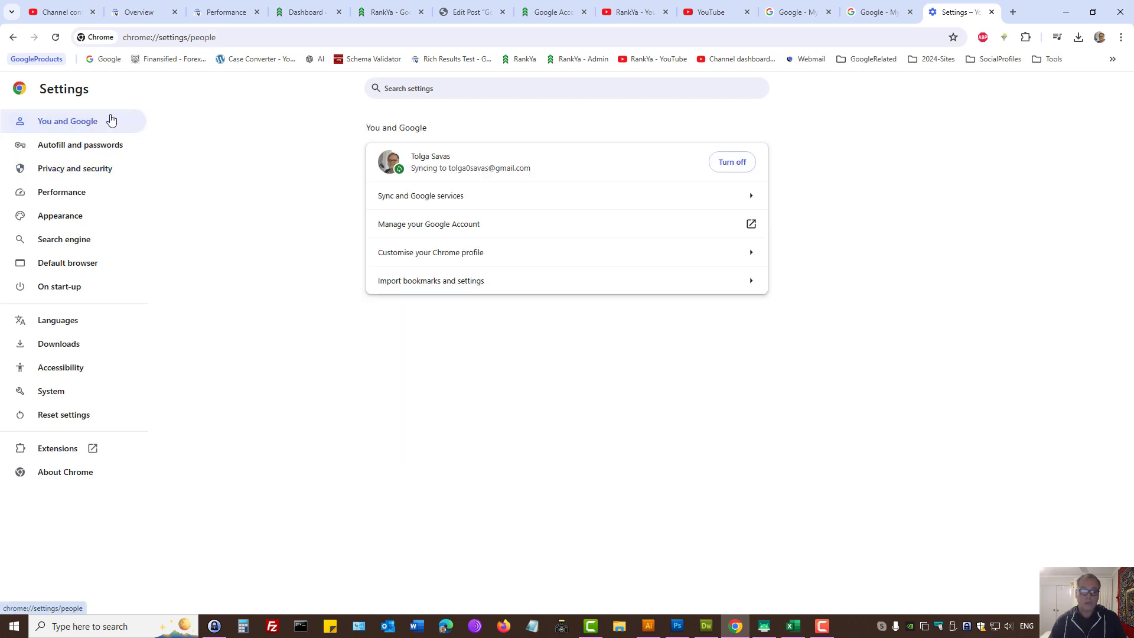
- Open the synced-data review from Sync and Google services, then return to the My Activity tab
left_click(413, 205)
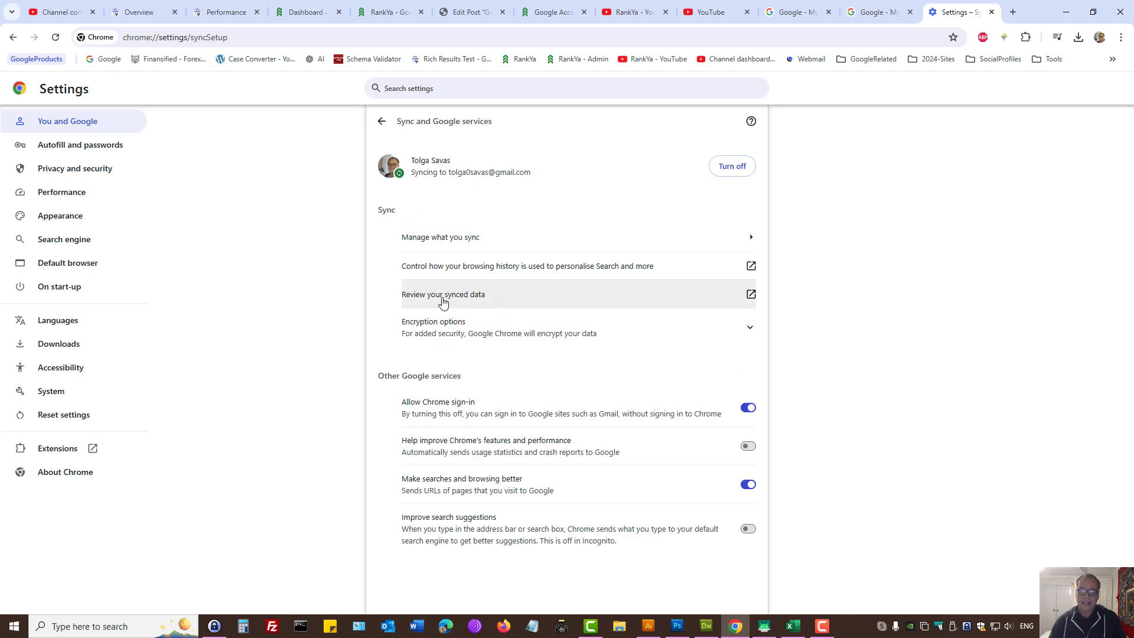
left_click(444, 303)
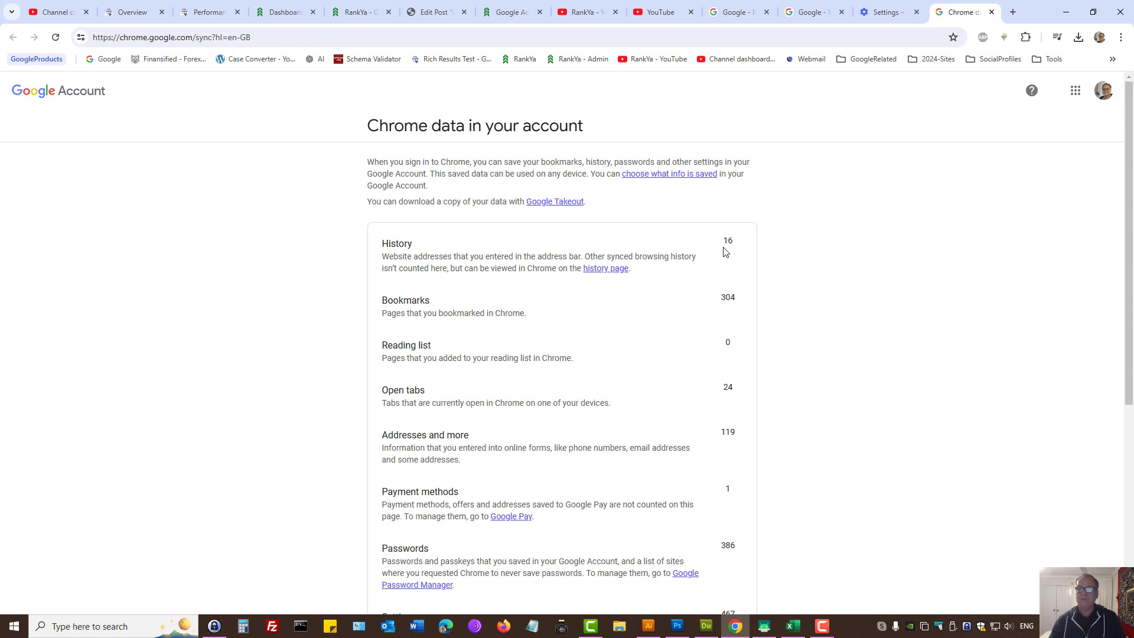
left_click(829, 7)
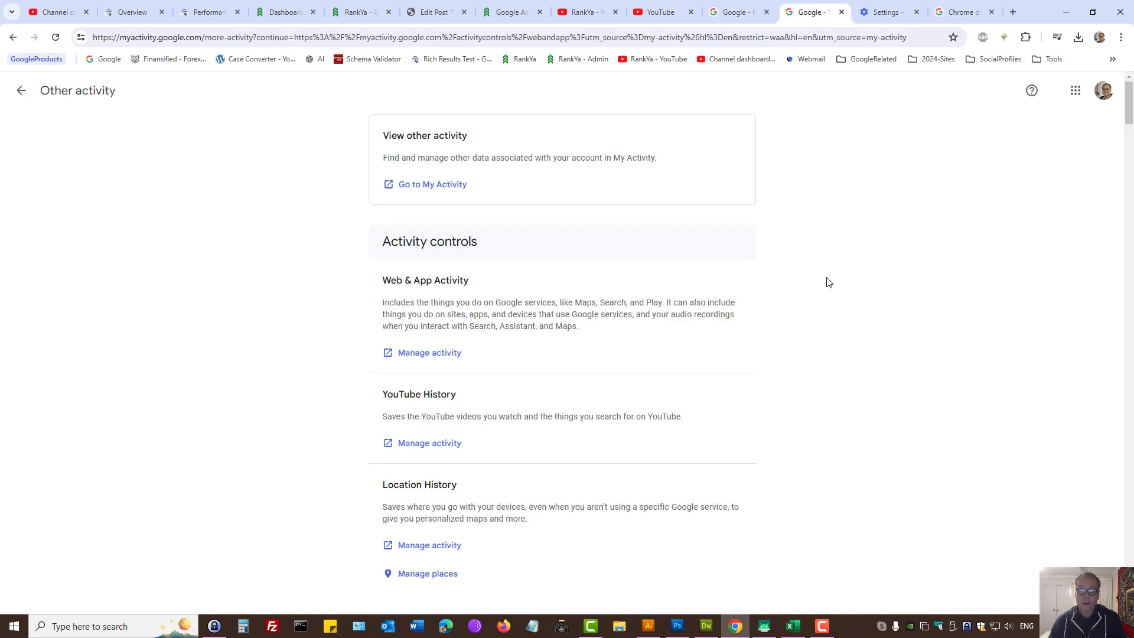